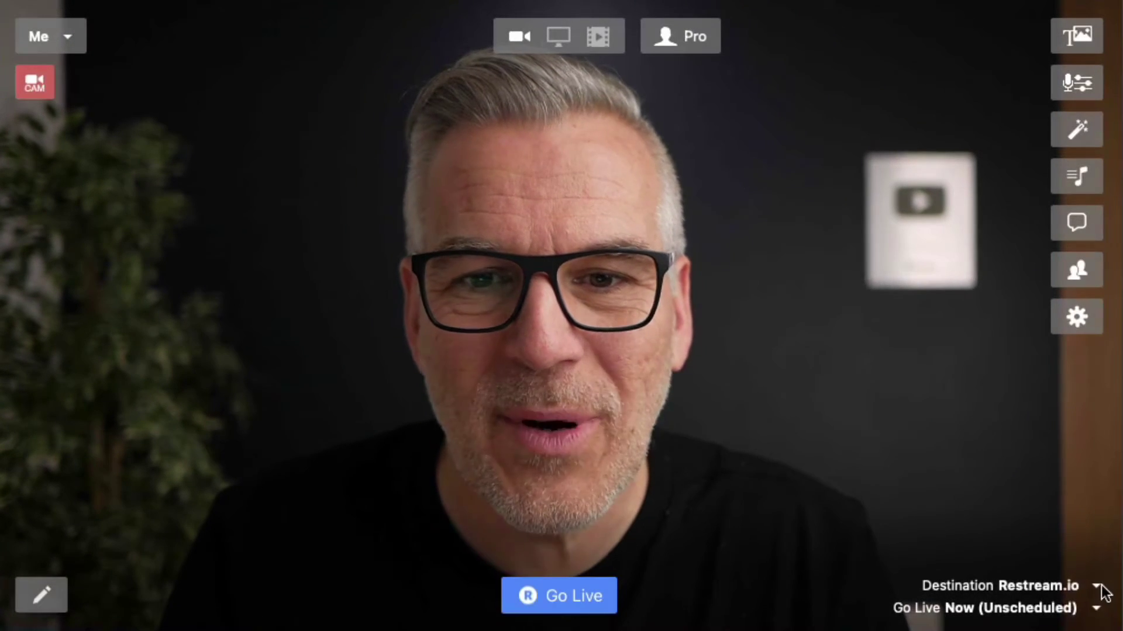
Look over the list of stream destinations without changing it.
{"action": "left_click", "coordinate": [1100, 588]}
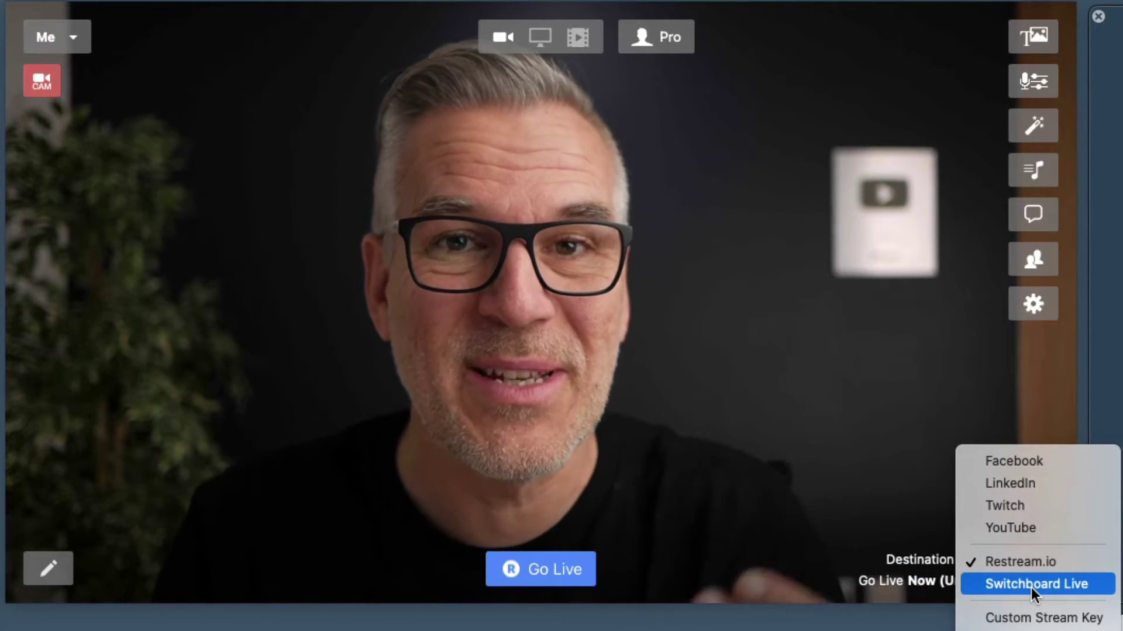
{"action": "left_click", "coordinate": [951, 563]}
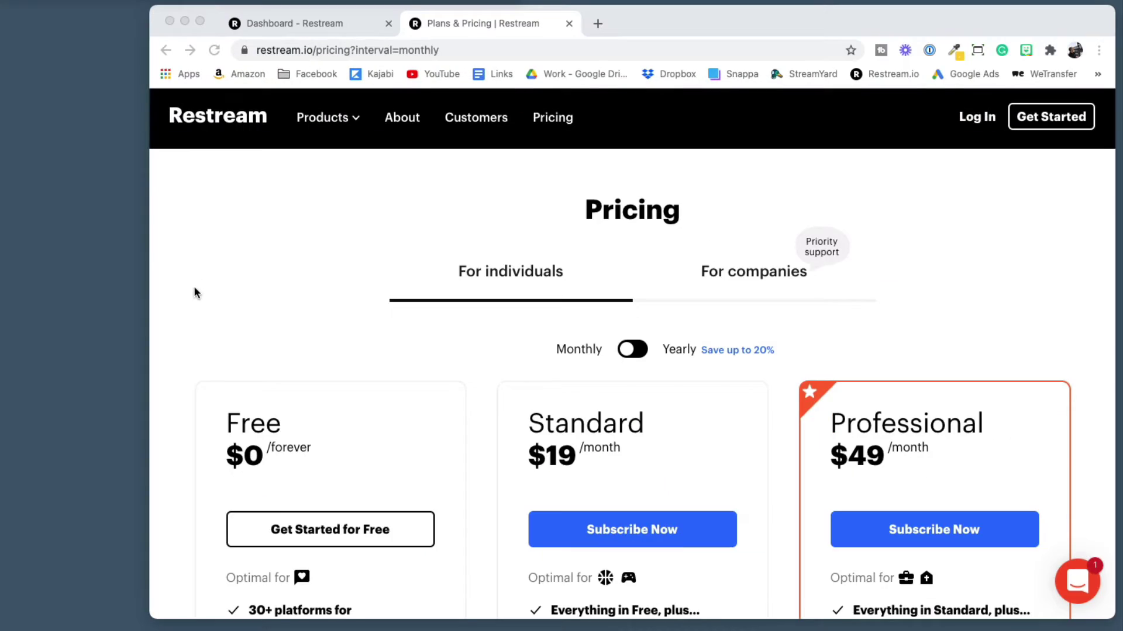
{"action": "scroll", "coordinate": [194, 286], "scroll_direction": "down", "scroll_amount": 3}
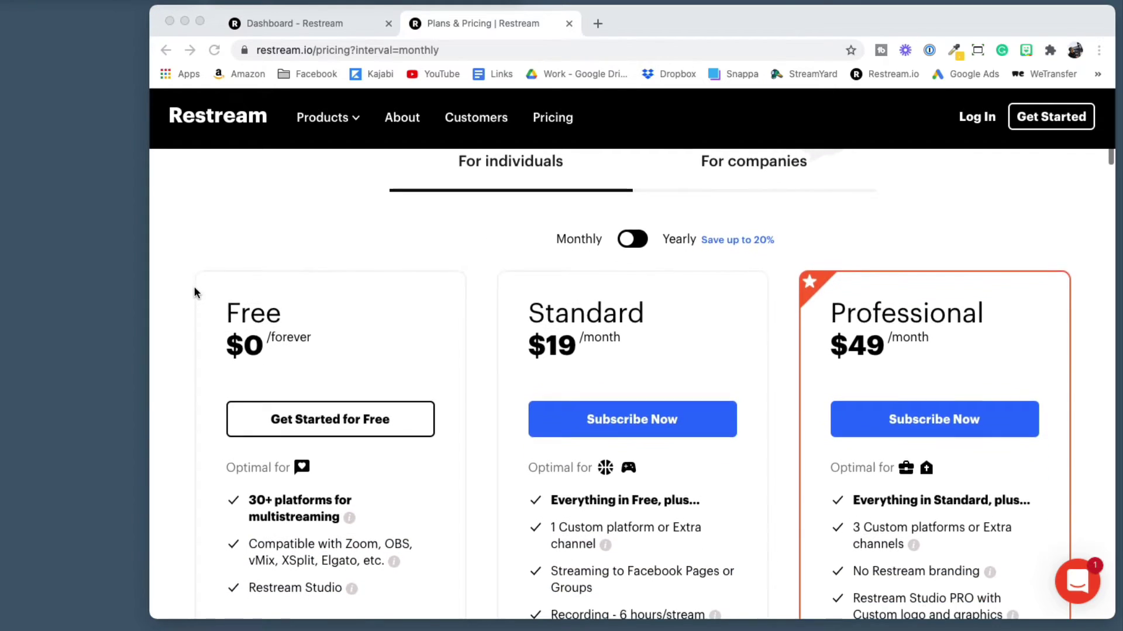
{"action": "scroll", "coordinate": [195, 288], "scroll_direction": "up", "scroll_amount": 2}
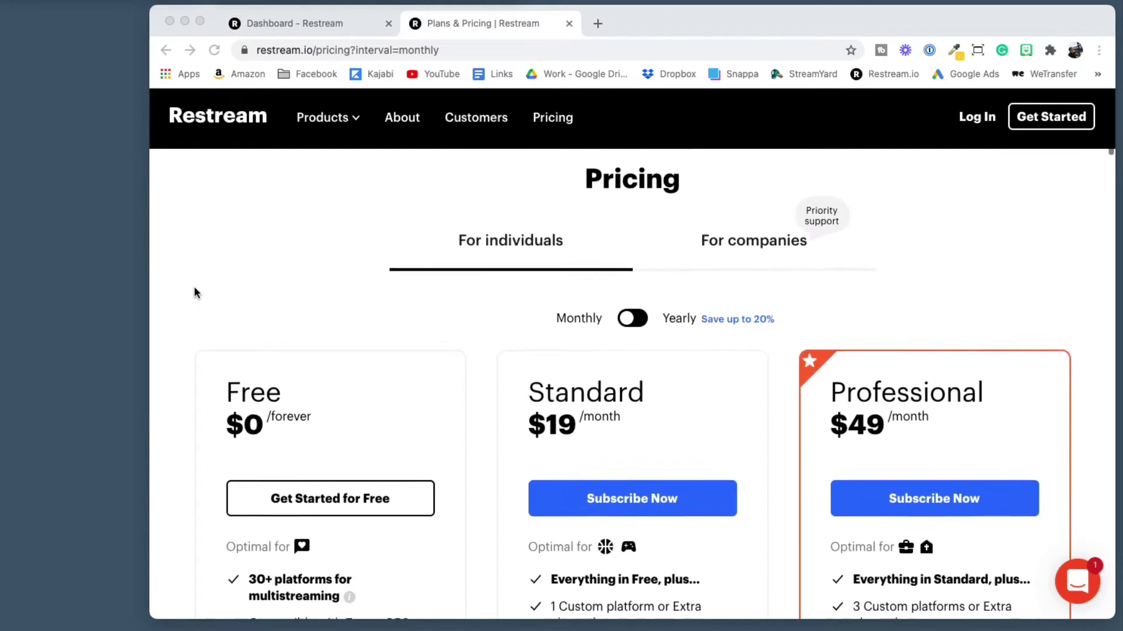
Compare the Restream plan prices under yearly and monthly billing.
{"action": "left_click", "coordinate": [629, 328]}
{"action": "left_click", "coordinate": [631, 329]}
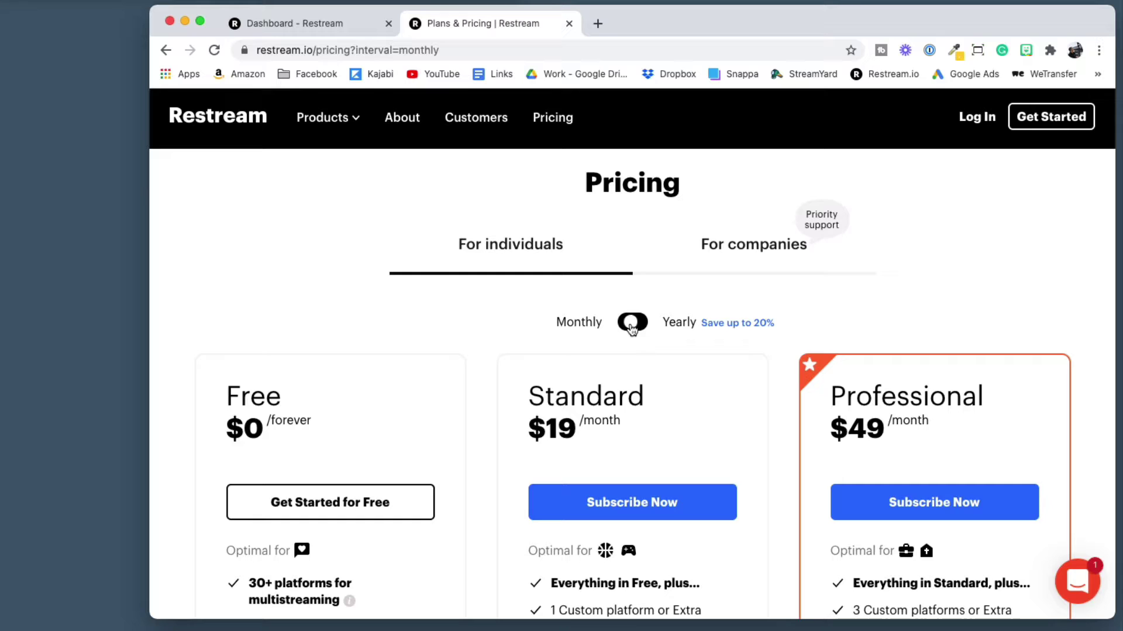
{"action": "scroll", "coordinate": [188, 325], "scroll_direction": "down", "scroll_amount": 1}
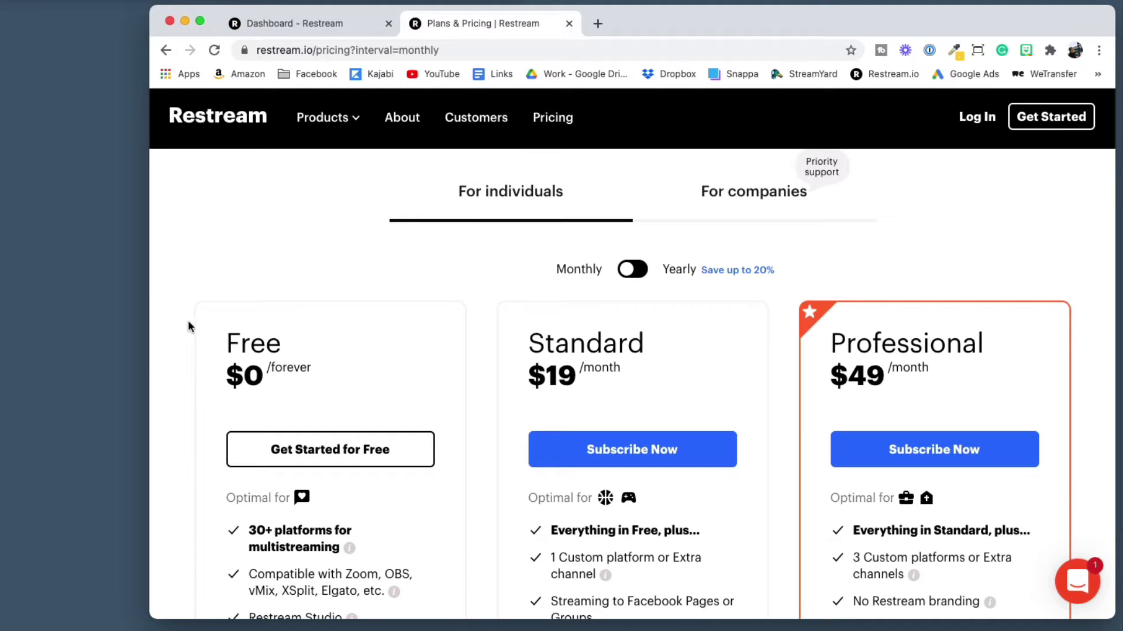
{"action": "left_click", "coordinate": [625, 275]}
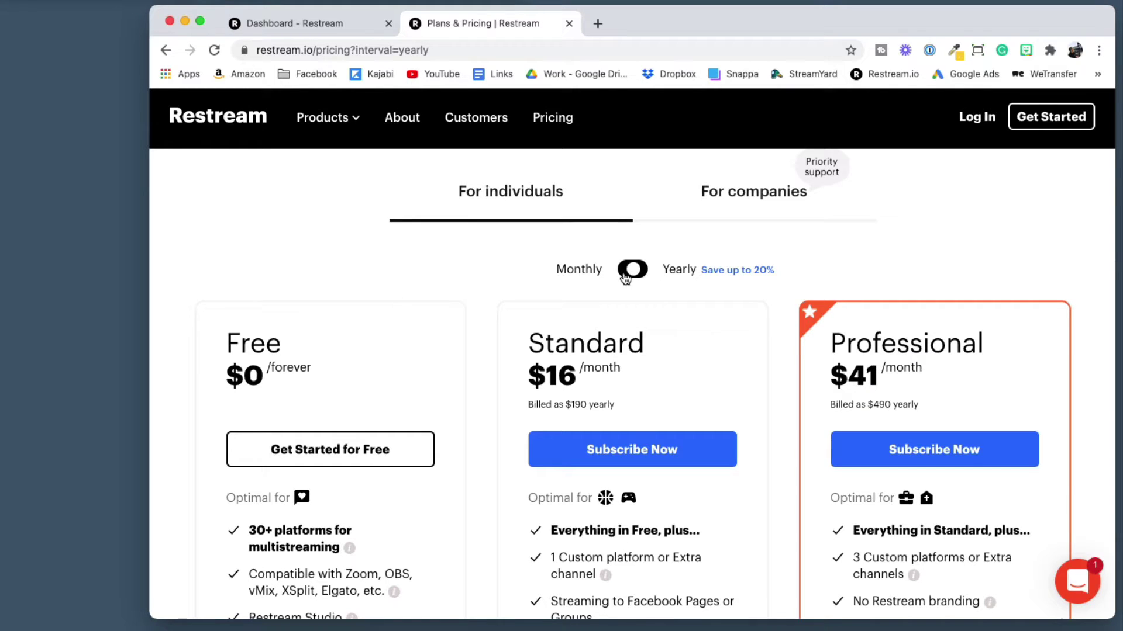
{"action": "left_click", "coordinate": [625, 275]}
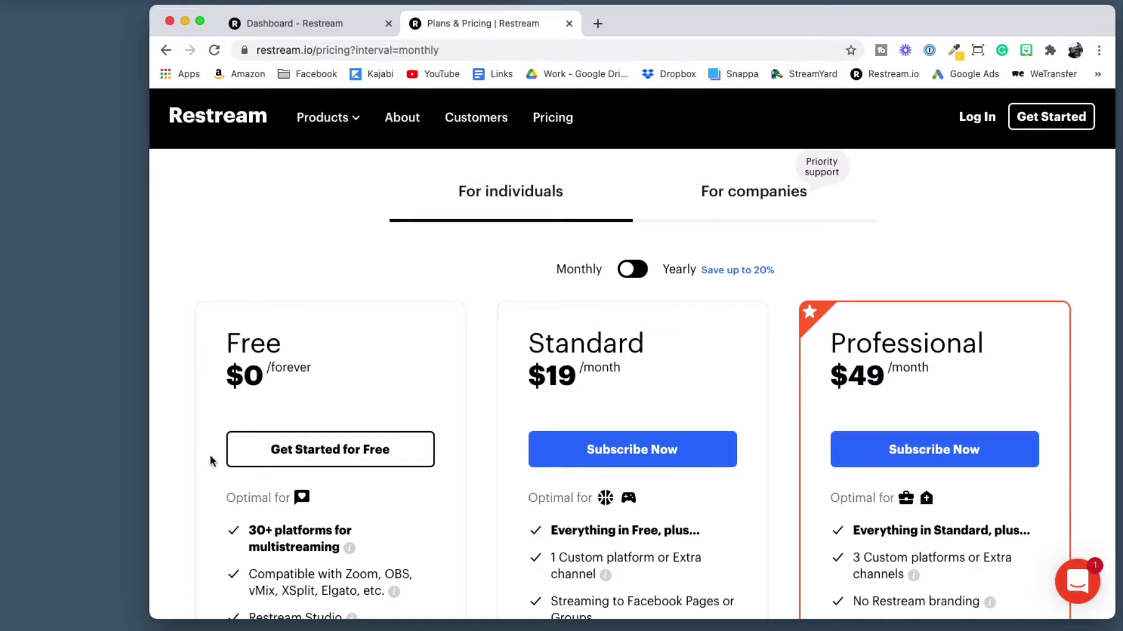
{"action": "scroll", "coordinate": [192, 456], "scroll_direction": "down", "scroll_amount": 3}
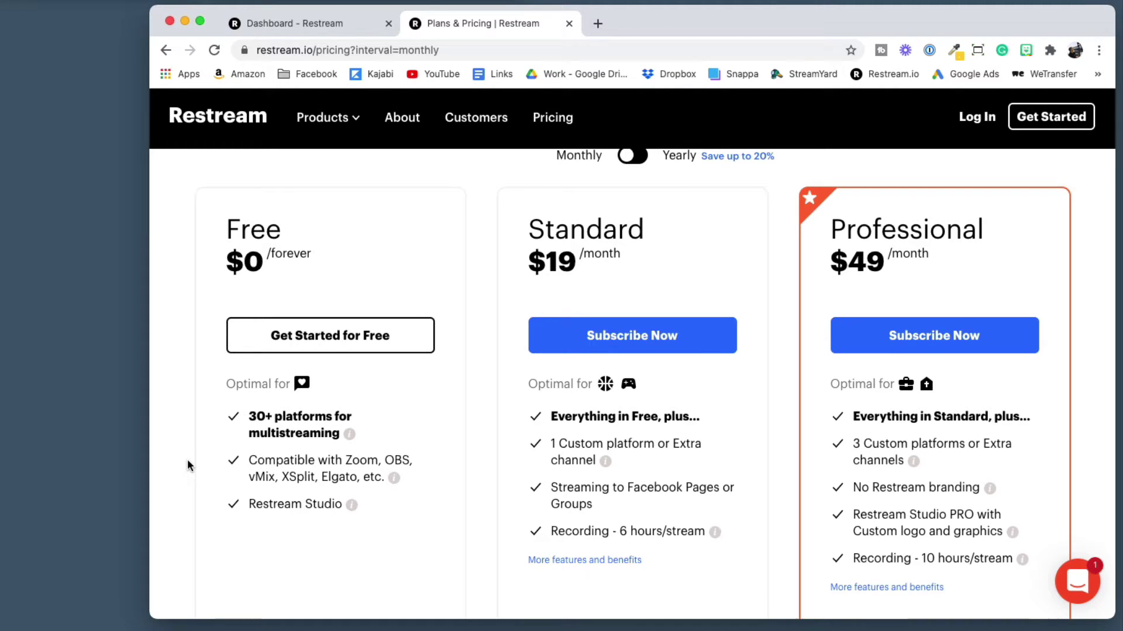
Scroll through the Our Plans comparison table, then close the Plans & Pricing tab.
{"action": "scroll", "coordinate": [187, 461], "scroll_direction": "down", "scroll_amount": 10}
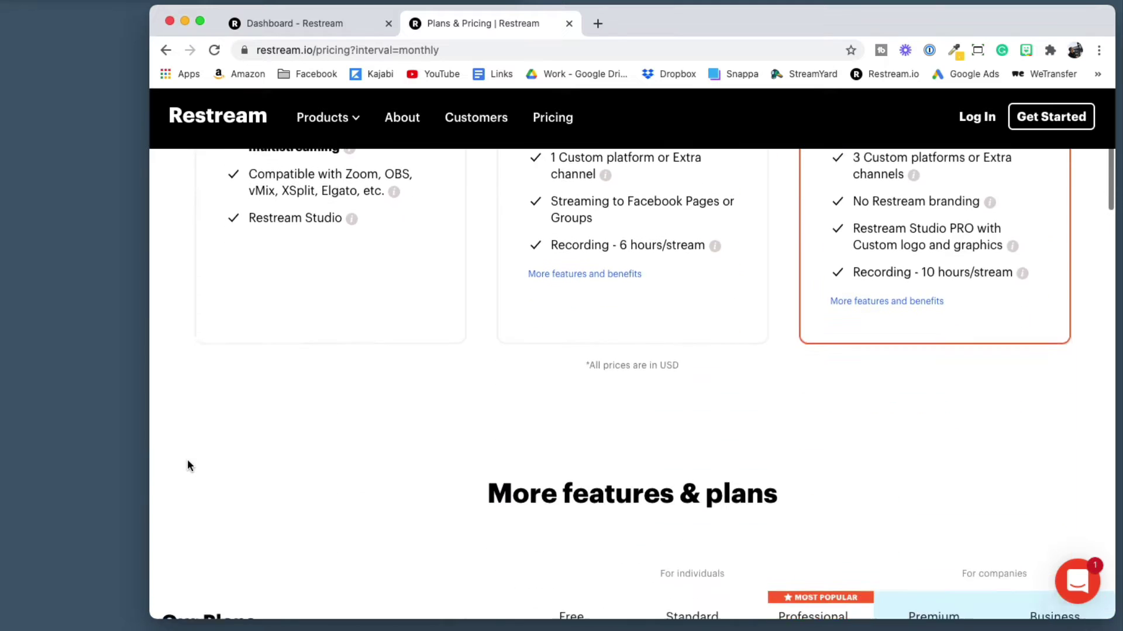
{"action": "scroll", "coordinate": [187, 462], "scroll_direction": "down", "scroll_amount": 3}
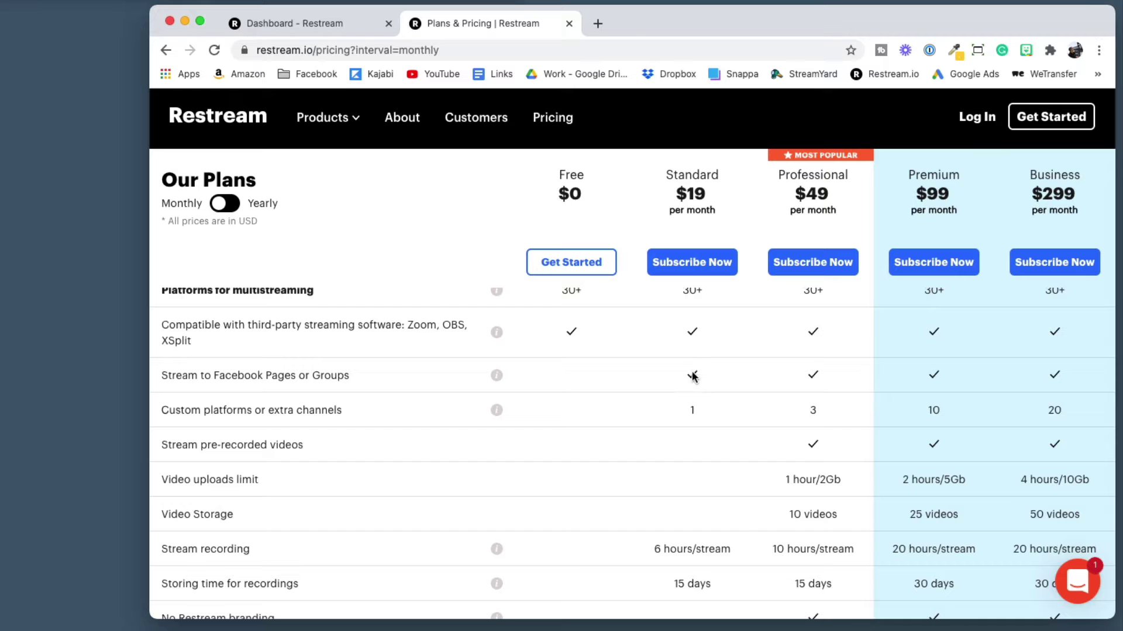
{"action": "scroll", "coordinate": [692, 376], "scroll_direction": "down", "scroll_amount": 2}
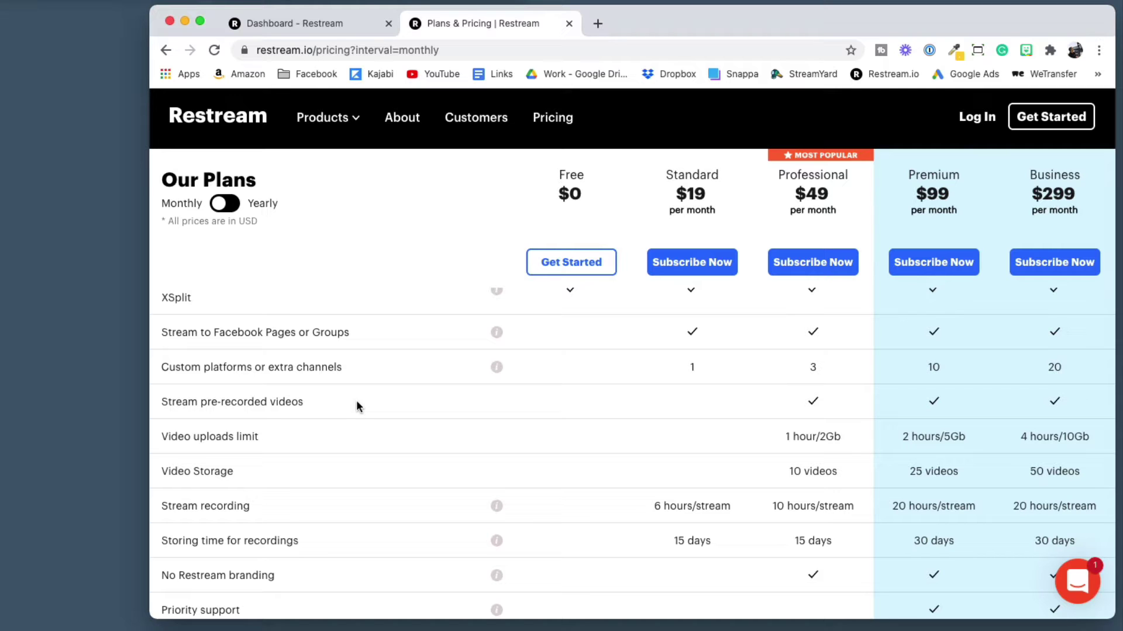
{"action": "scroll", "coordinate": [358, 405], "scroll_direction": "down", "scroll_amount": 7}
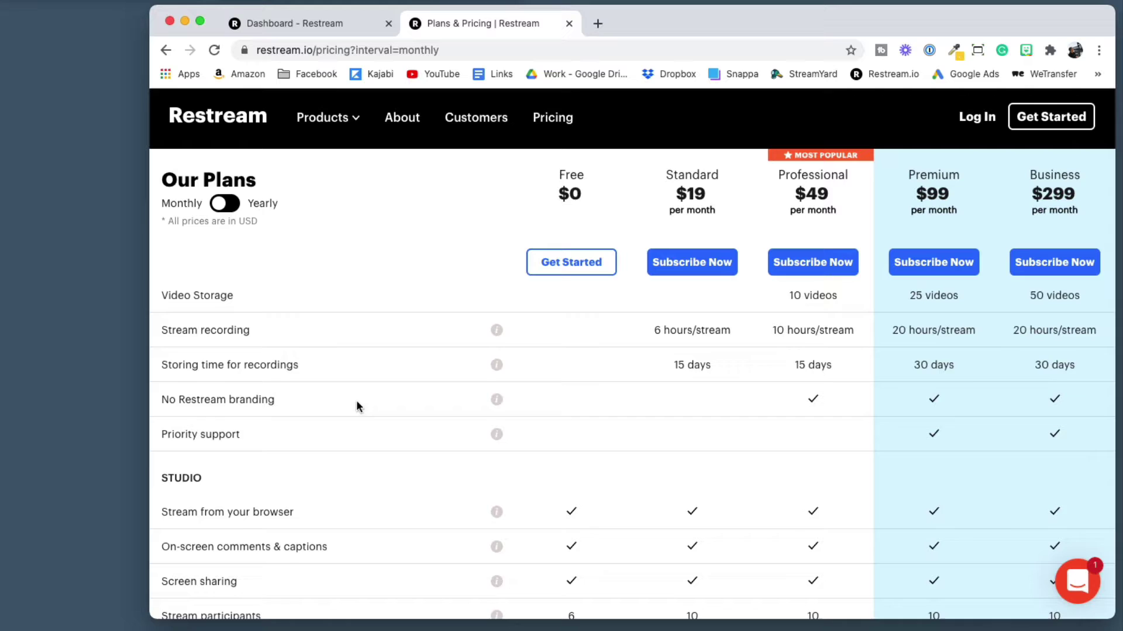
{"action": "scroll", "coordinate": [358, 405], "scroll_direction": "down", "scroll_amount": 6}
{"action": "scroll", "coordinate": [358, 403], "scroll_direction": "up", "scroll_amount": 15}
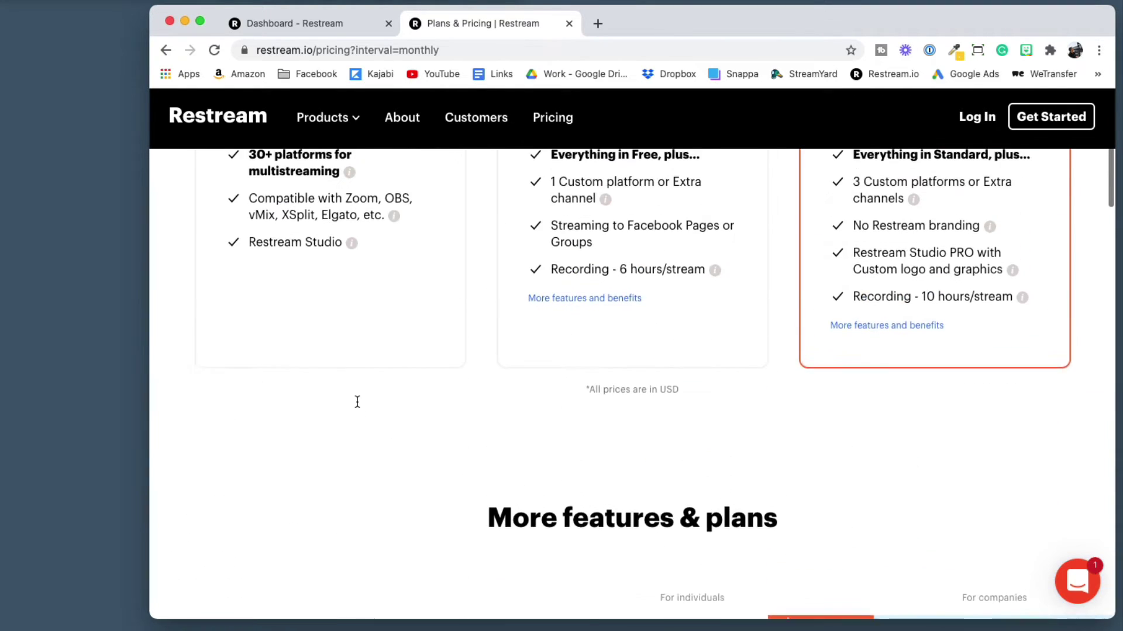
{"action": "scroll", "coordinate": [358, 403], "scroll_direction": "down", "scroll_amount": 4}
{"action": "scroll", "coordinate": [359, 407], "scroll_direction": "up", "scroll_amount": 20}
{"action": "scroll", "coordinate": [356, 406], "scroll_direction": "down", "scroll_amount": 7}
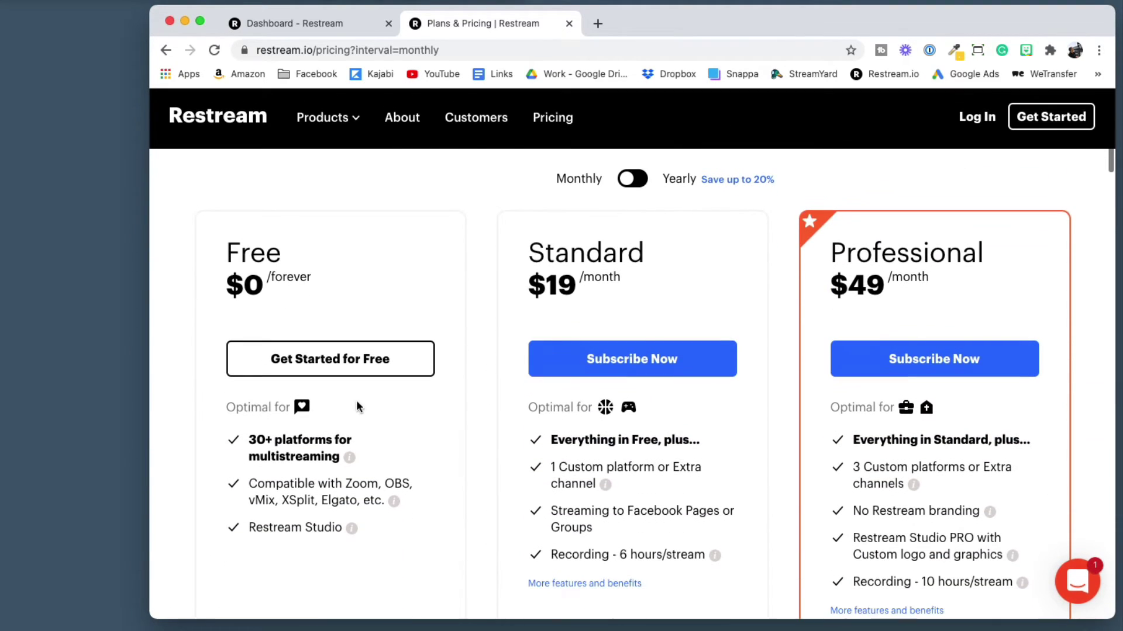
{"action": "scroll", "coordinate": [483, 339], "scroll_direction": "up", "scroll_amount": 7}
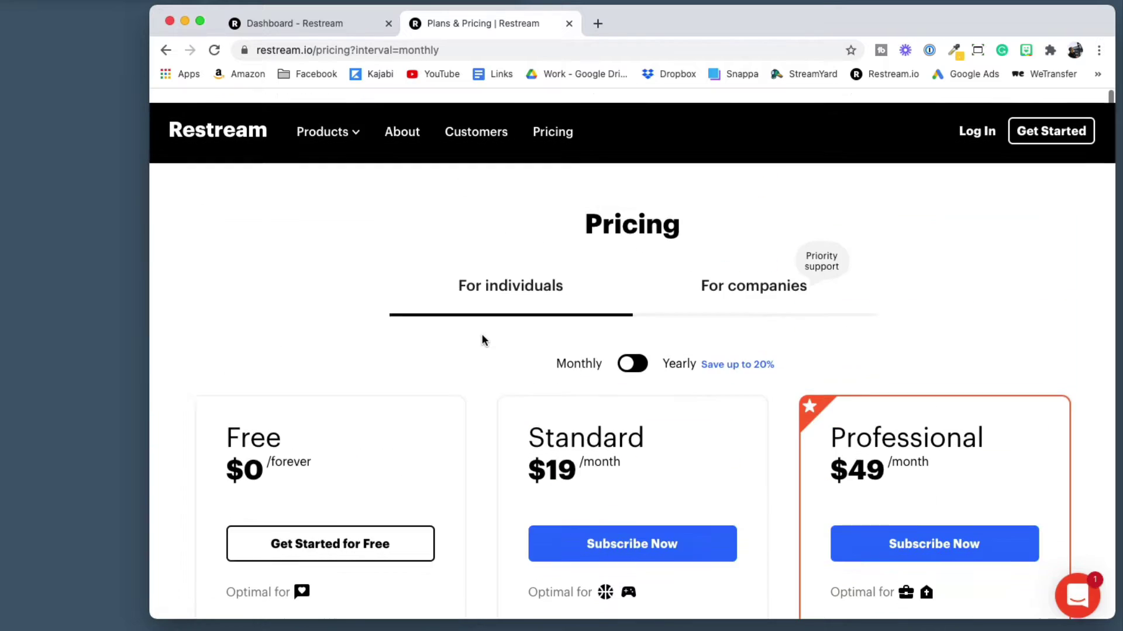
{"action": "left_click", "coordinate": [569, 24]}
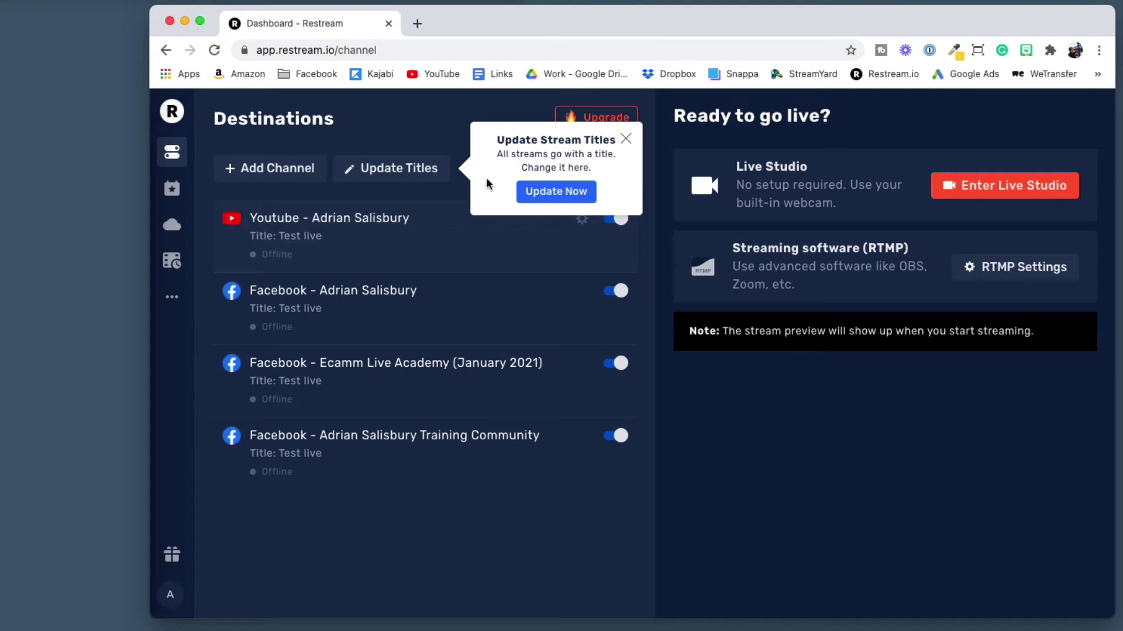
Dismiss the Update Stream Titles reminder and start adding a new channel from the service list.
{"action": "left_click", "coordinate": [625, 140]}
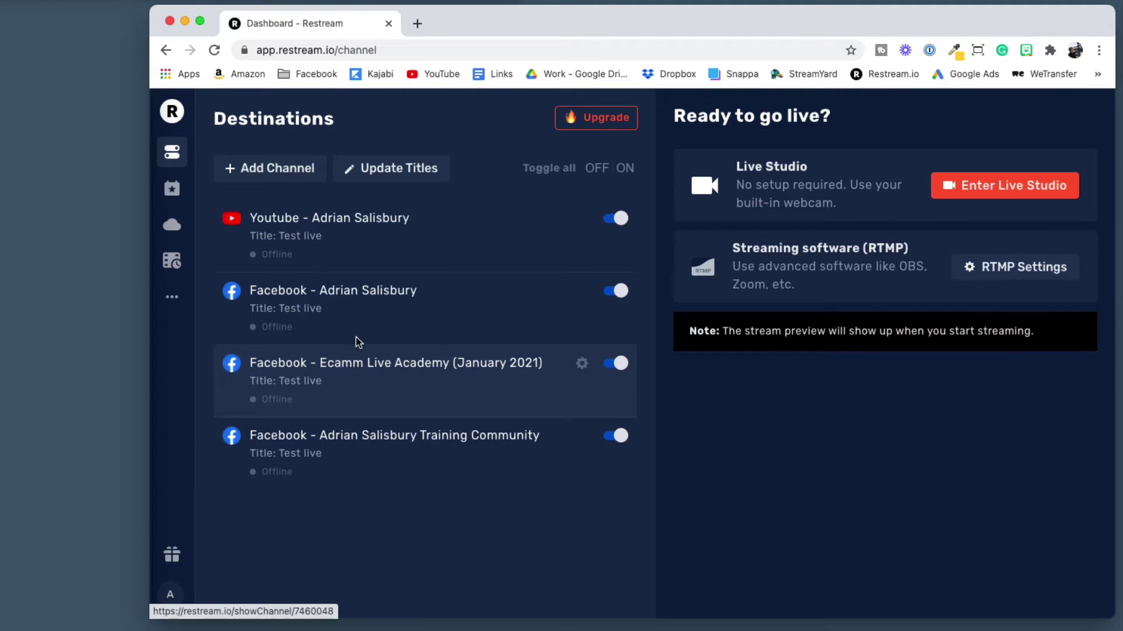
{"action": "left_click", "coordinate": [272, 167]}
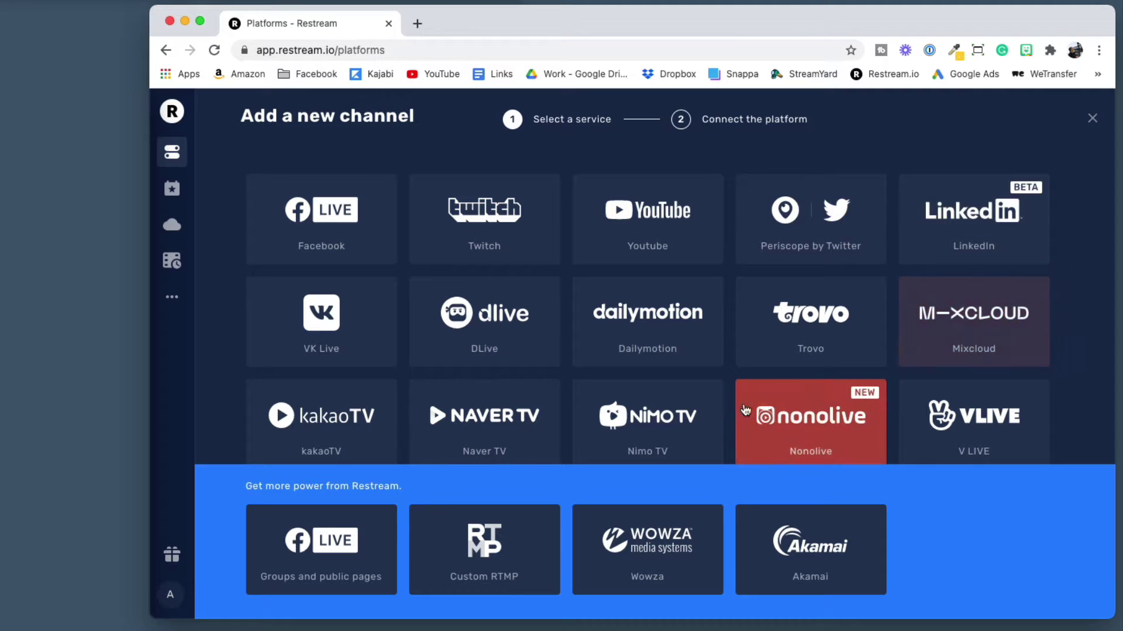
{"action": "scroll", "coordinate": [633, 417], "scroll_direction": "down", "scroll_amount": 1}
{"action": "scroll", "coordinate": [634, 417], "scroll_direction": "down", "scroll_amount": 10}
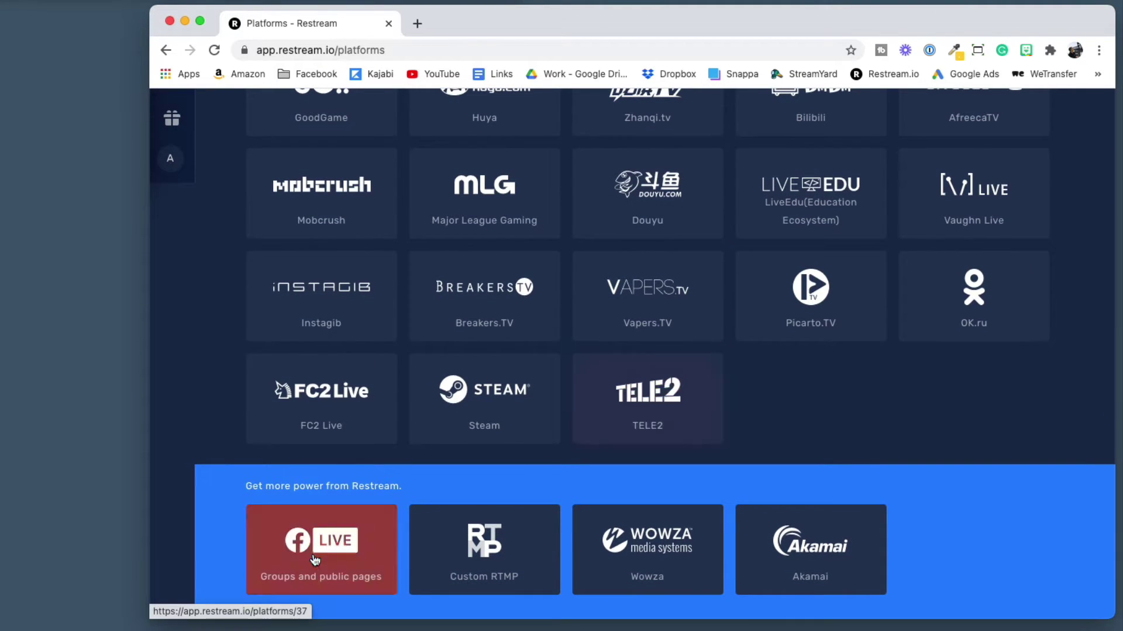
Connect Facebook groups and public pages and save 'Group: Test group' as the stream target.
{"action": "left_click", "coordinate": [335, 557]}
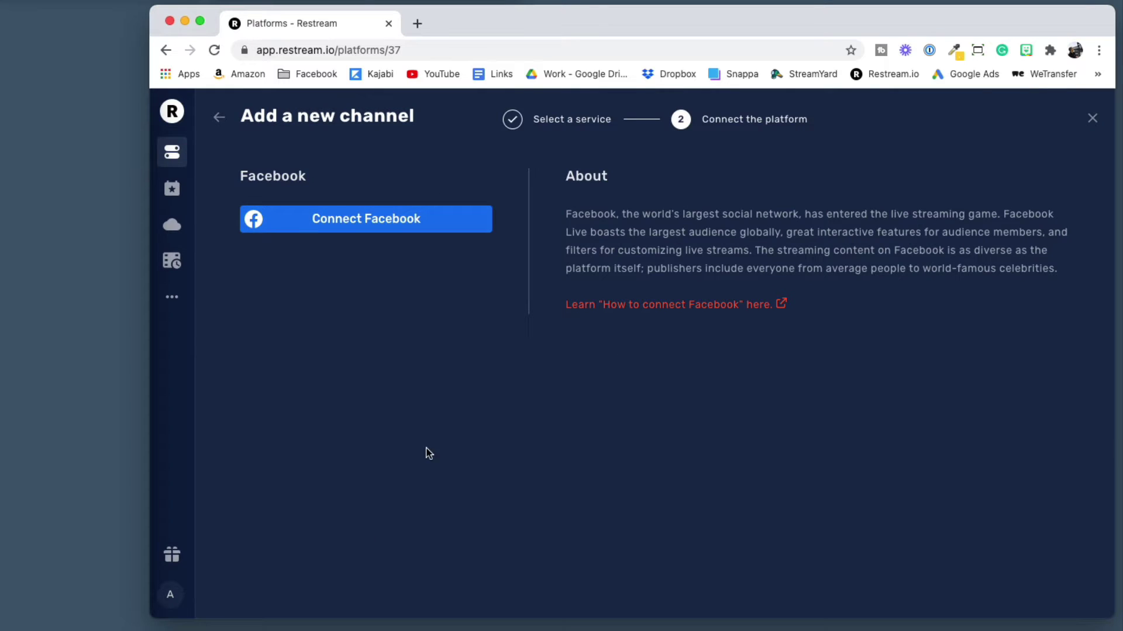
{"action": "left_click", "coordinate": [381, 221]}
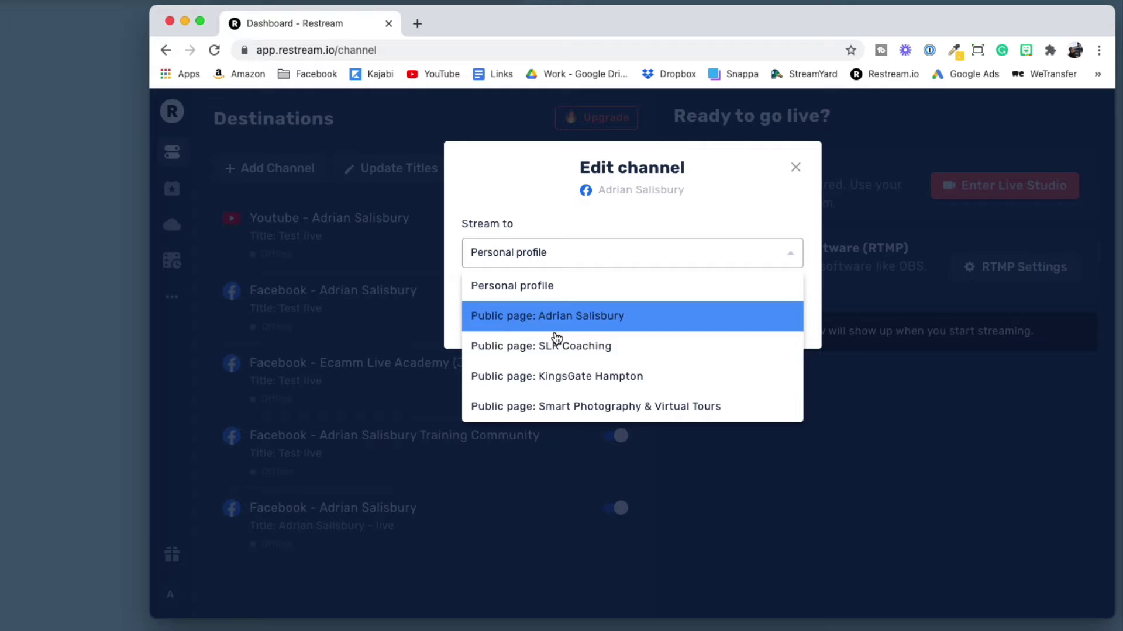
{"action": "scroll", "coordinate": [579, 372], "scroll_direction": "down", "scroll_amount": 5}
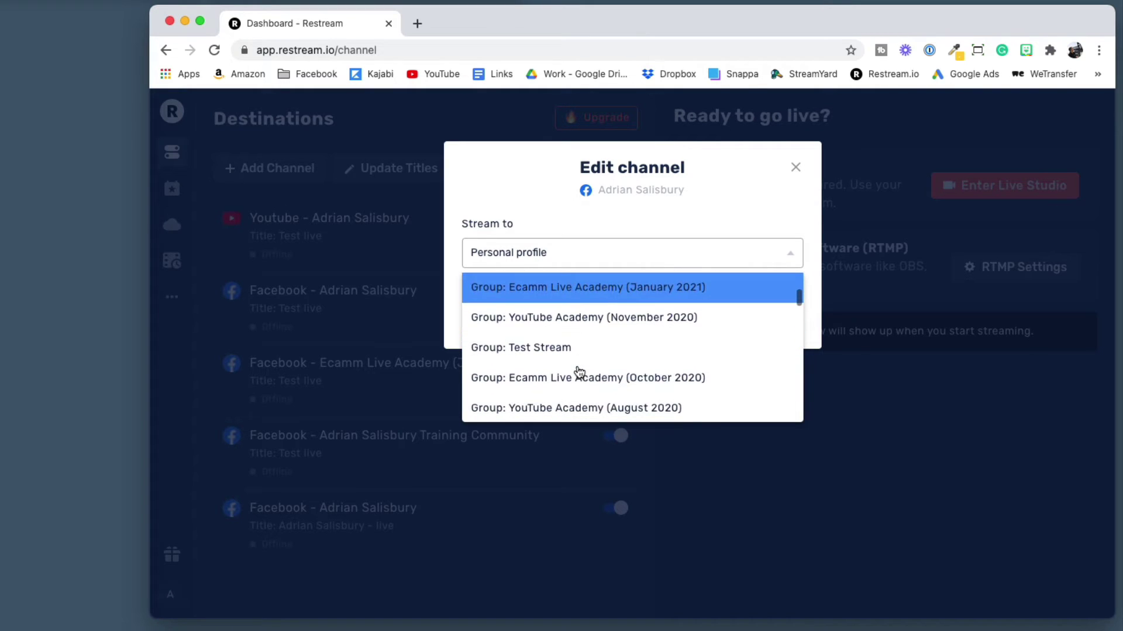
{"action": "scroll", "coordinate": [579, 372], "scroll_direction": "down", "scroll_amount": 4}
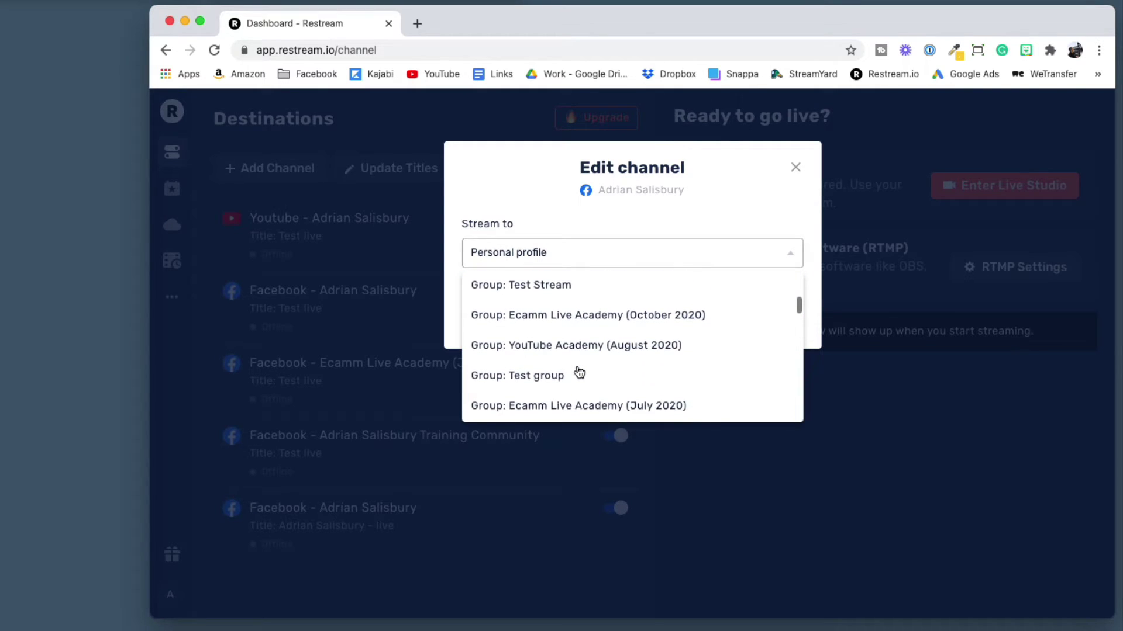
{"action": "scroll", "coordinate": [570, 351], "scroll_direction": "up", "scroll_amount": 1}
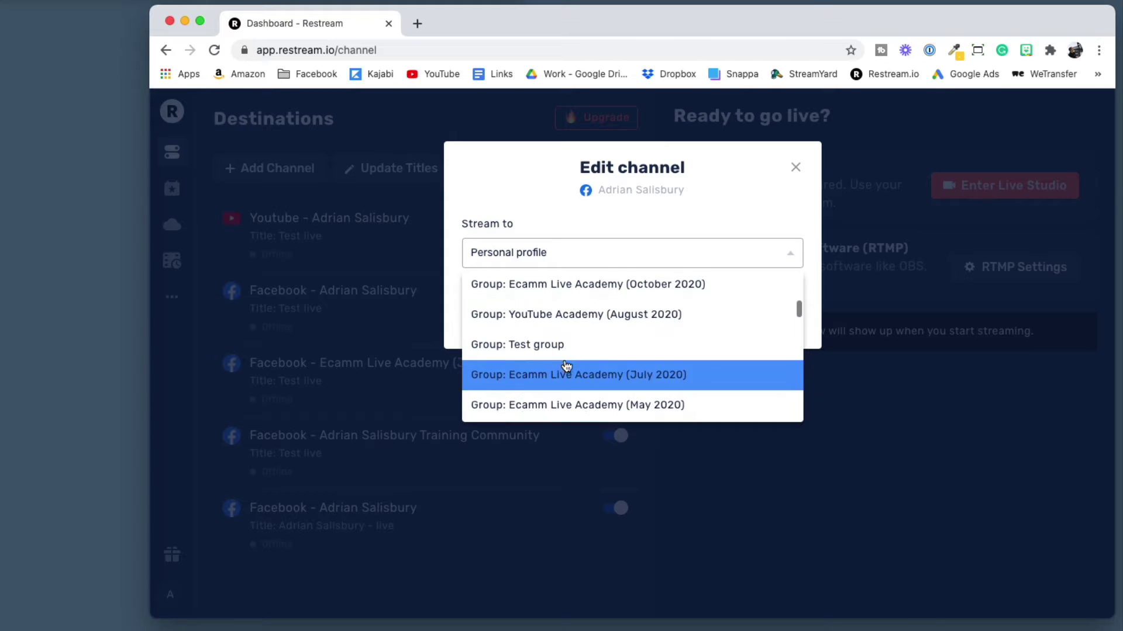
{"action": "left_click", "coordinate": [523, 348]}
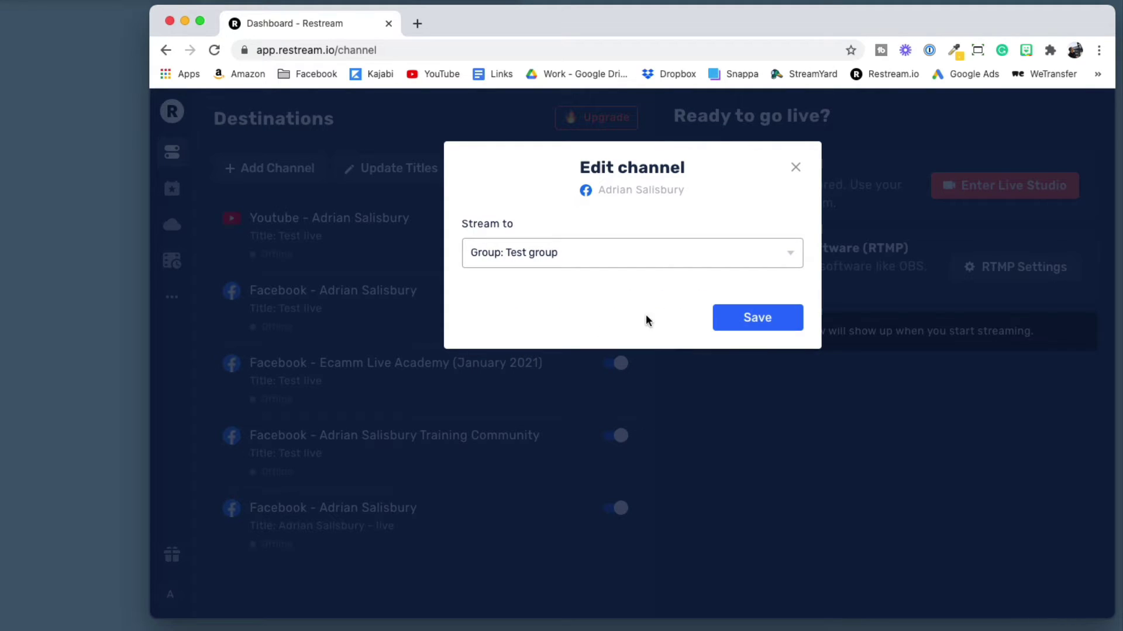
{"action": "left_click", "coordinate": [754, 318]}
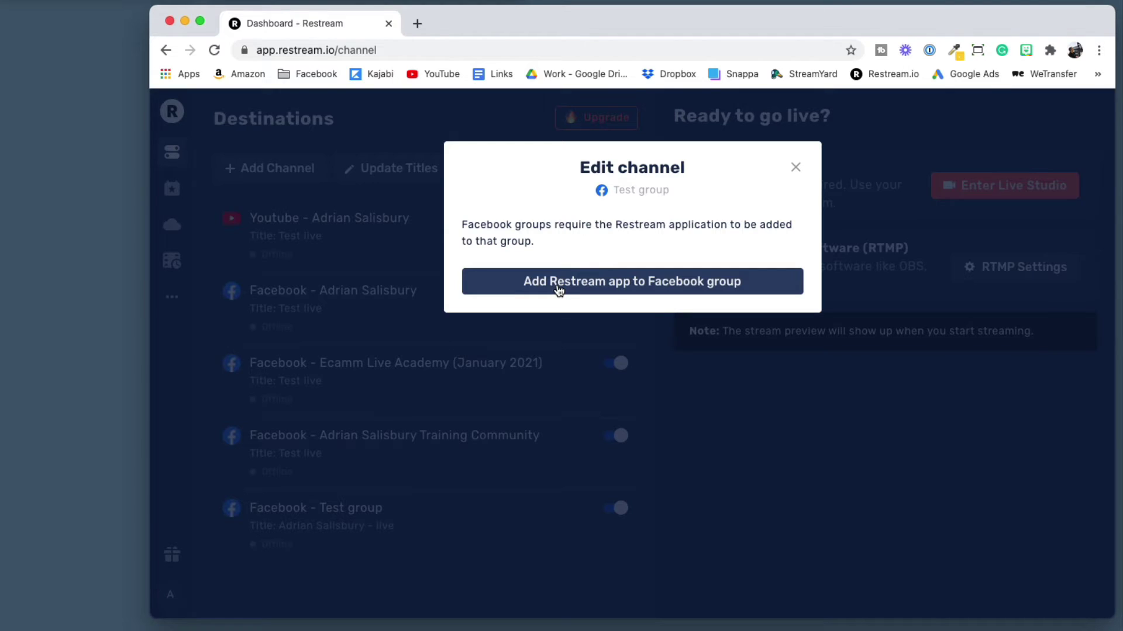
Add the Ecamm Live for Mac app to Test group through the group's app store.
{"action": "left_click", "coordinate": [558, 286]}
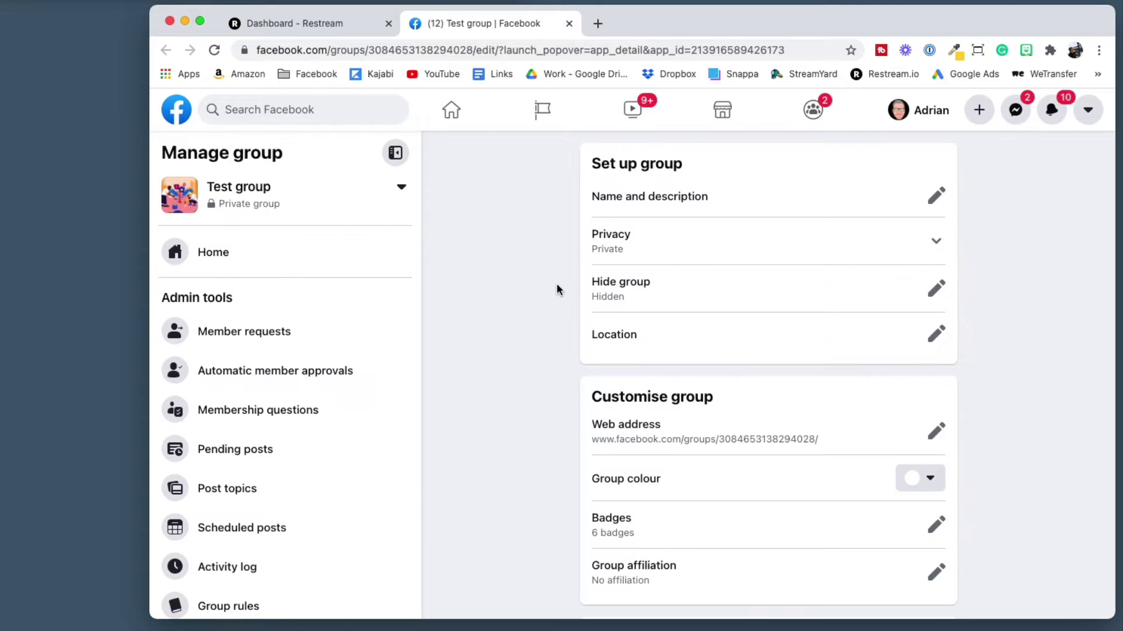
{"action": "scroll", "coordinate": [527, 380], "scroll_direction": "down", "scroll_amount": 10}
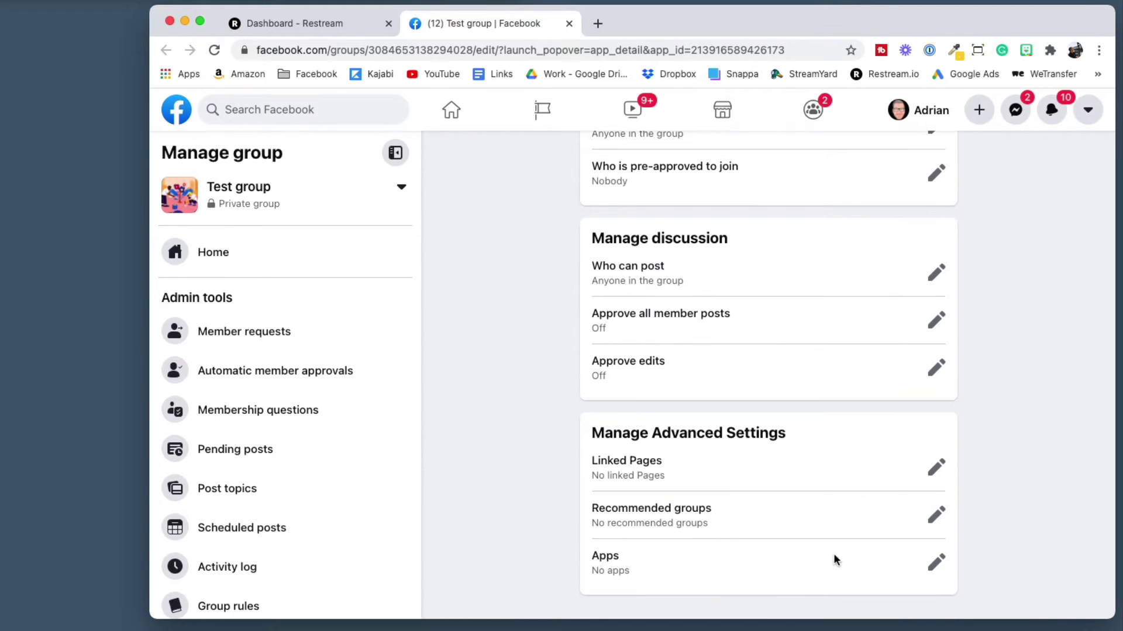
{"action": "left_click", "coordinate": [936, 562]}
{"action": "left_click", "coordinate": [658, 537]}
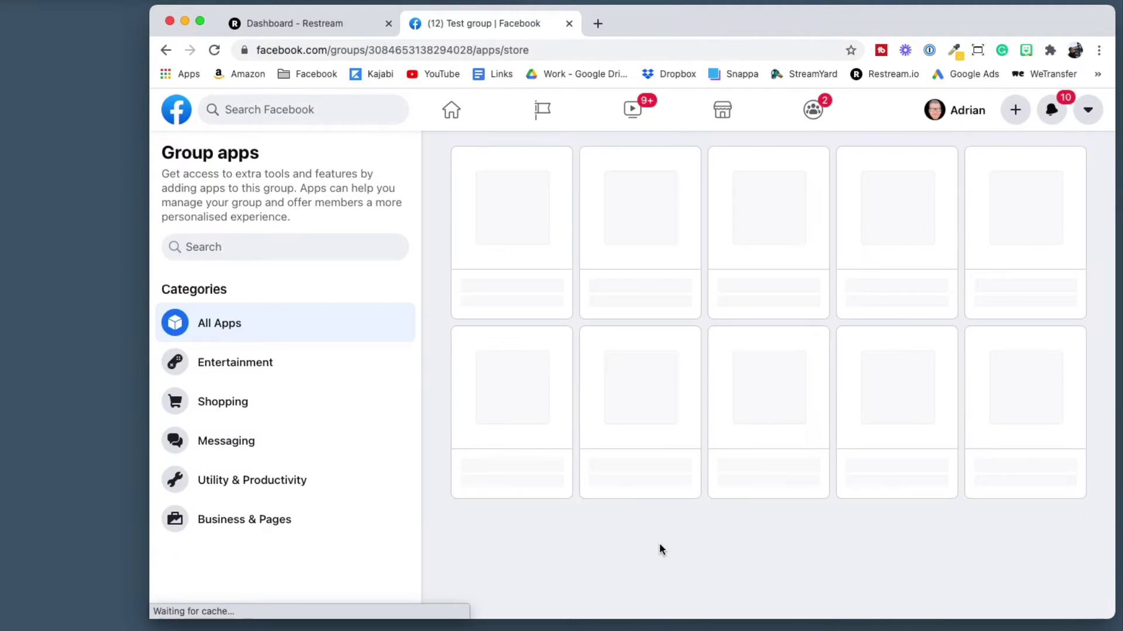
{"action": "left_click", "coordinate": [281, 247]}
{"action": "type", "text": "ecamm"}
{"action": "left_click", "coordinate": [709, 226]}
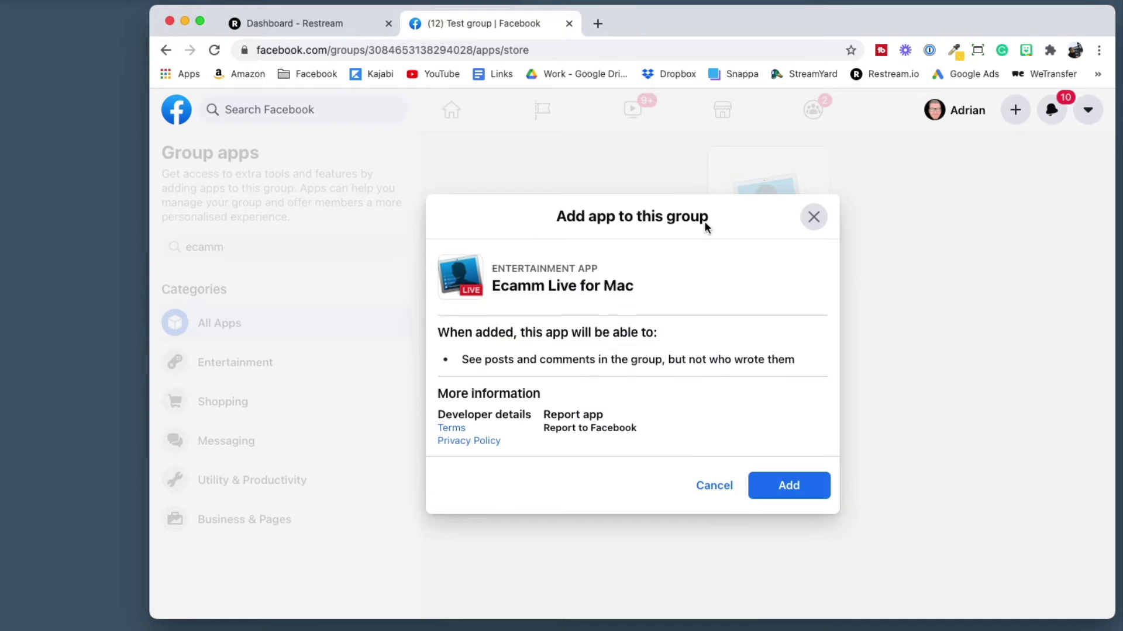
{"action": "left_click", "coordinate": [789, 486]}
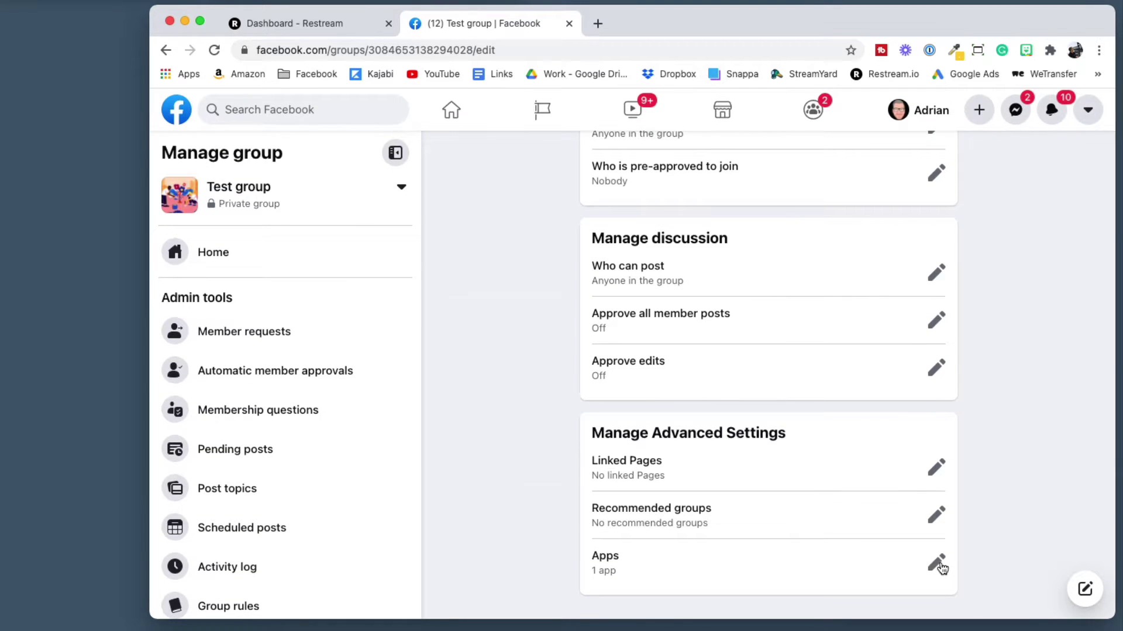
Add the Restream.io app to Test group, then go back to the Restream dashboard.
{"action": "left_click", "coordinate": [936, 564]}
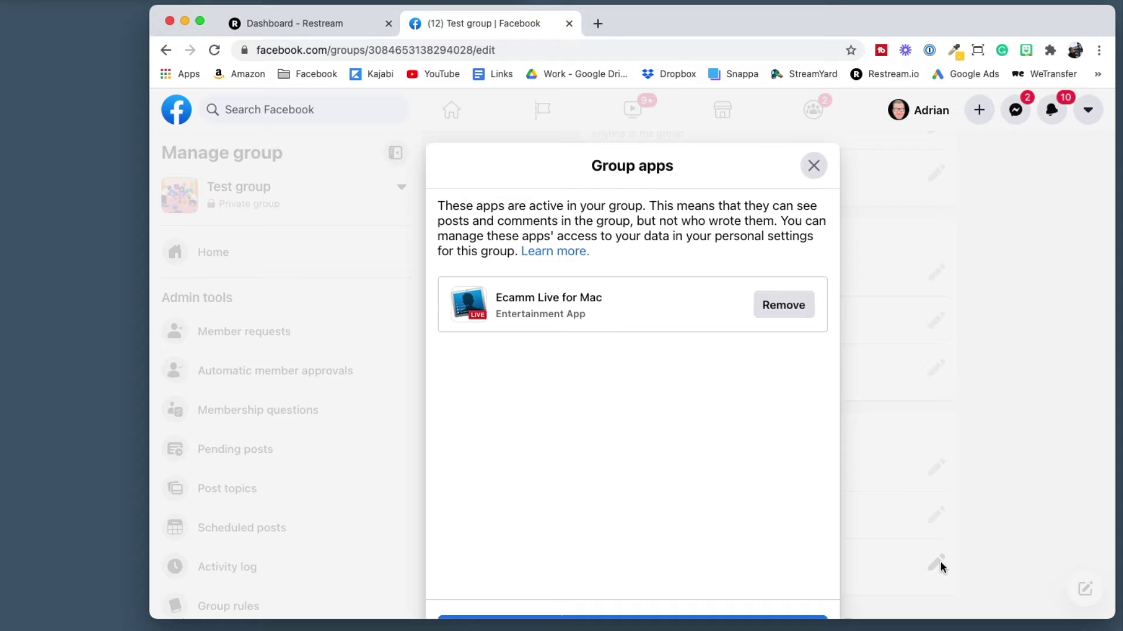
{"action": "left_click", "coordinate": [731, 617]}
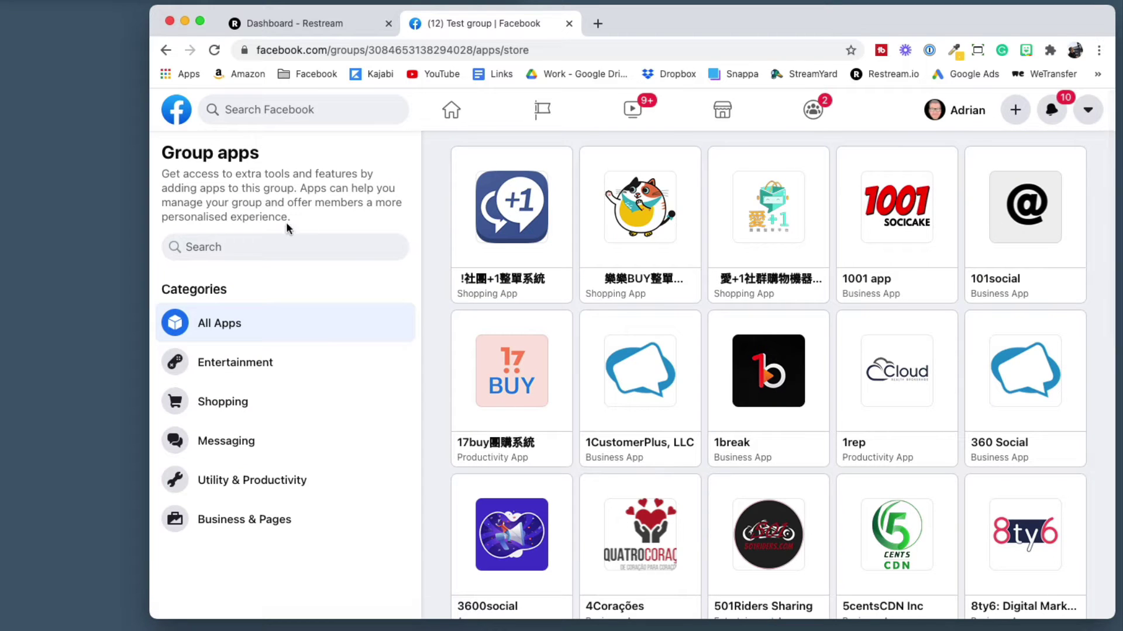
{"action": "left_click", "coordinate": [267, 246]}
{"action": "type", "text": "restream"}
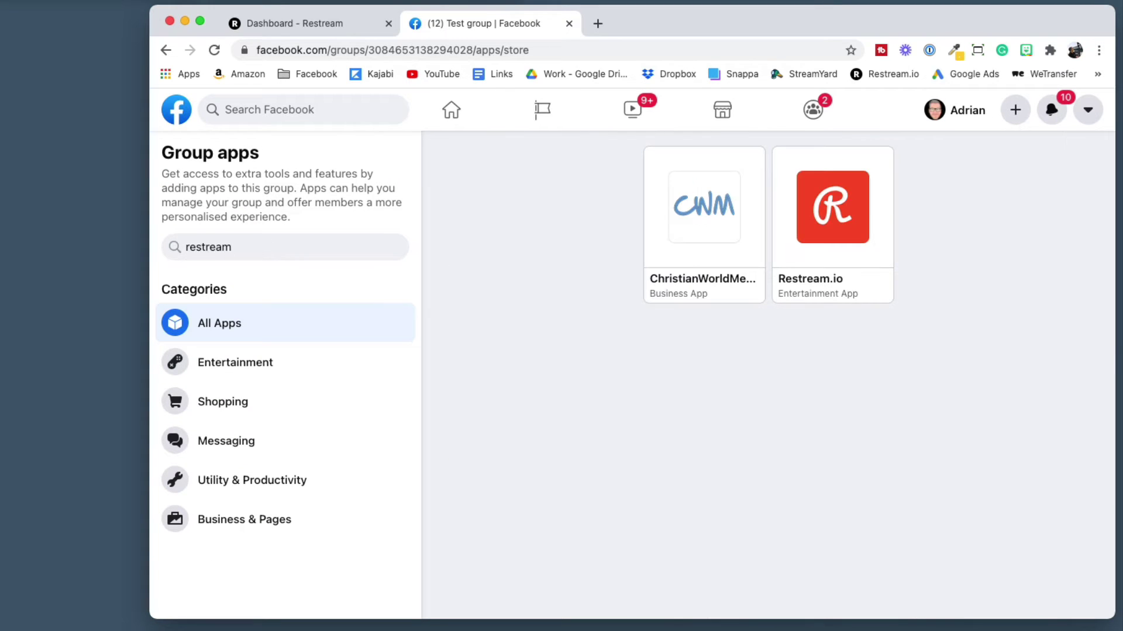
{"action": "left_click", "coordinate": [822, 220]}
{"action": "left_click", "coordinate": [792, 493]}
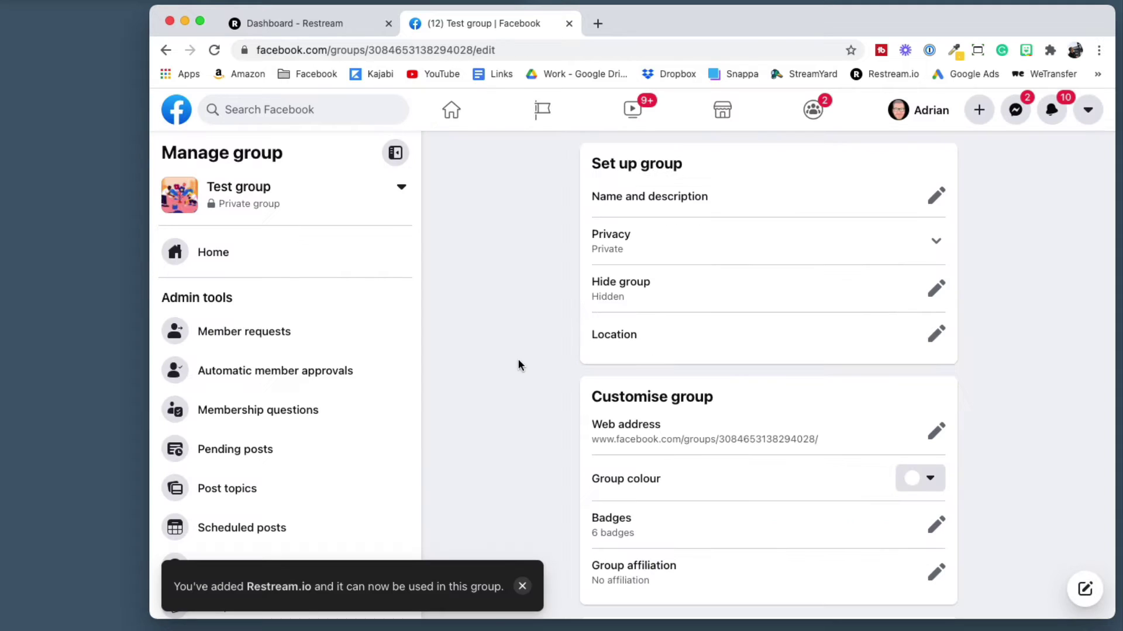
{"action": "left_click", "coordinate": [339, 26]}
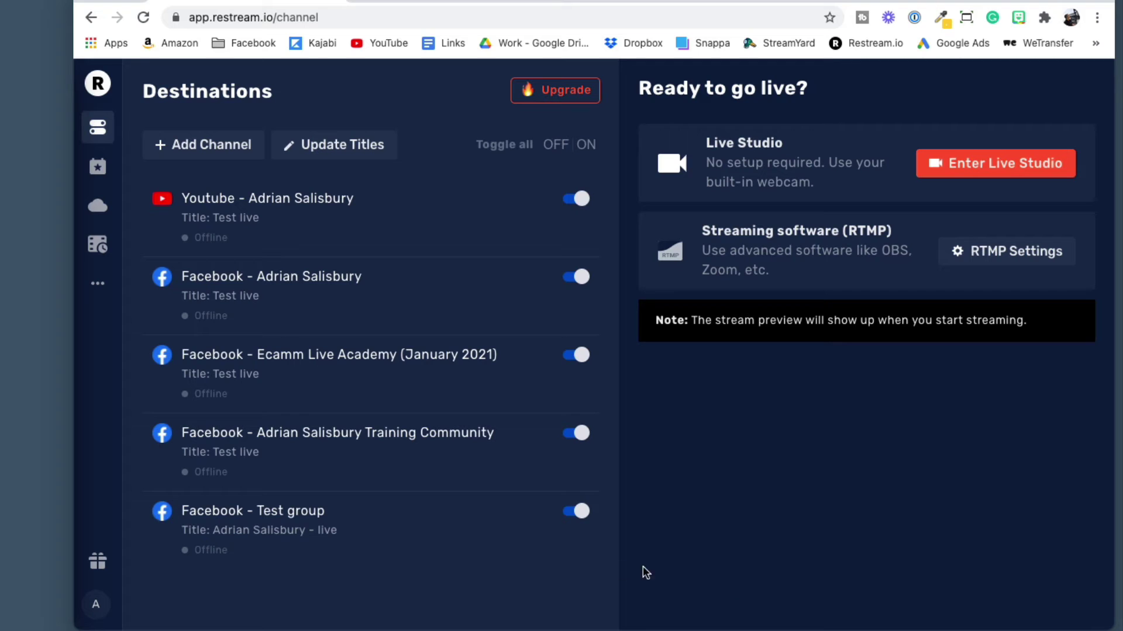
Turn off the Training Community and Ecamm Live Academy destinations and title all channels 'Test live'.
{"action": "left_click", "coordinate": [576, 434]}
{"action": "left_click", "coordinate": [576, 355]}
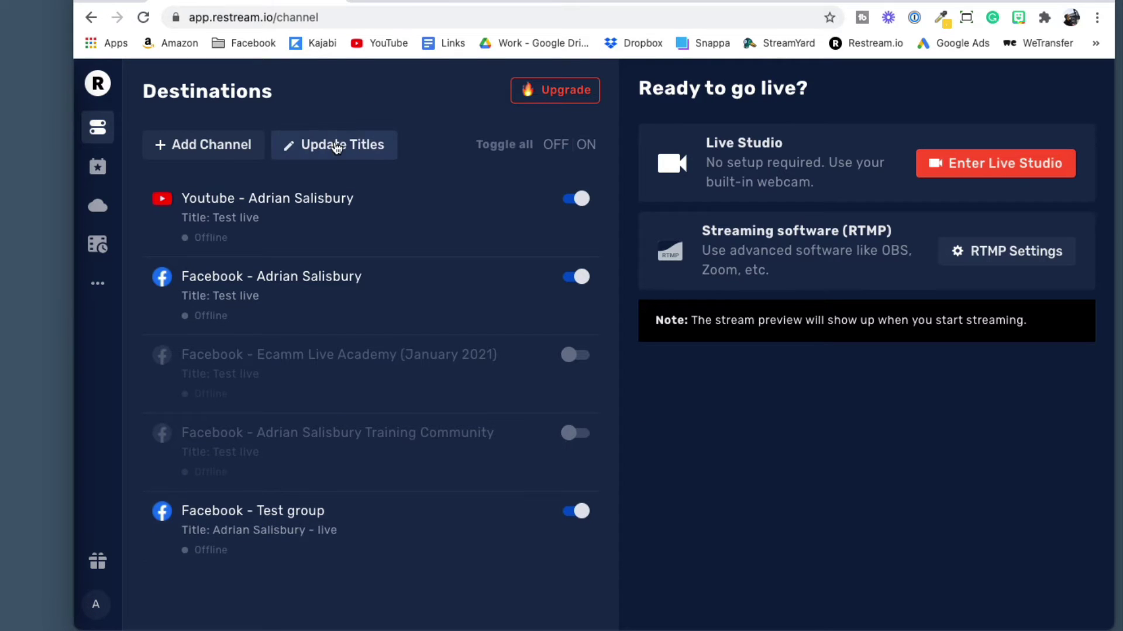
{"action": "left_click", "coordinate": [335, 145]}
{"action": "left_click", "coordinate": [430, 212]}
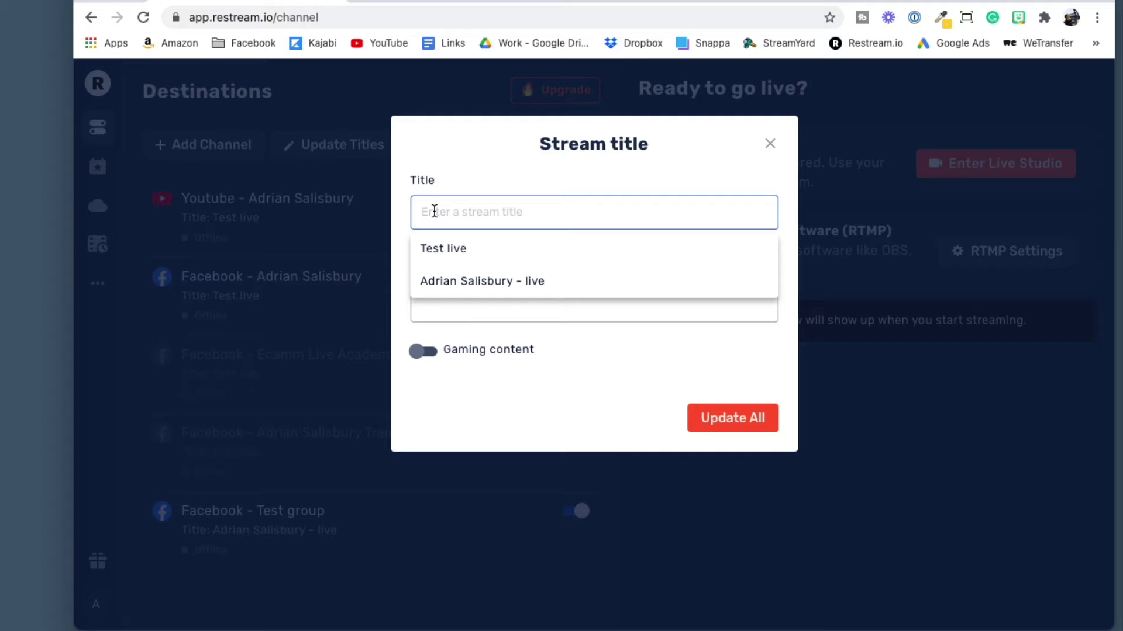
{"action": "left_click", "coordinate": [425, 242]}
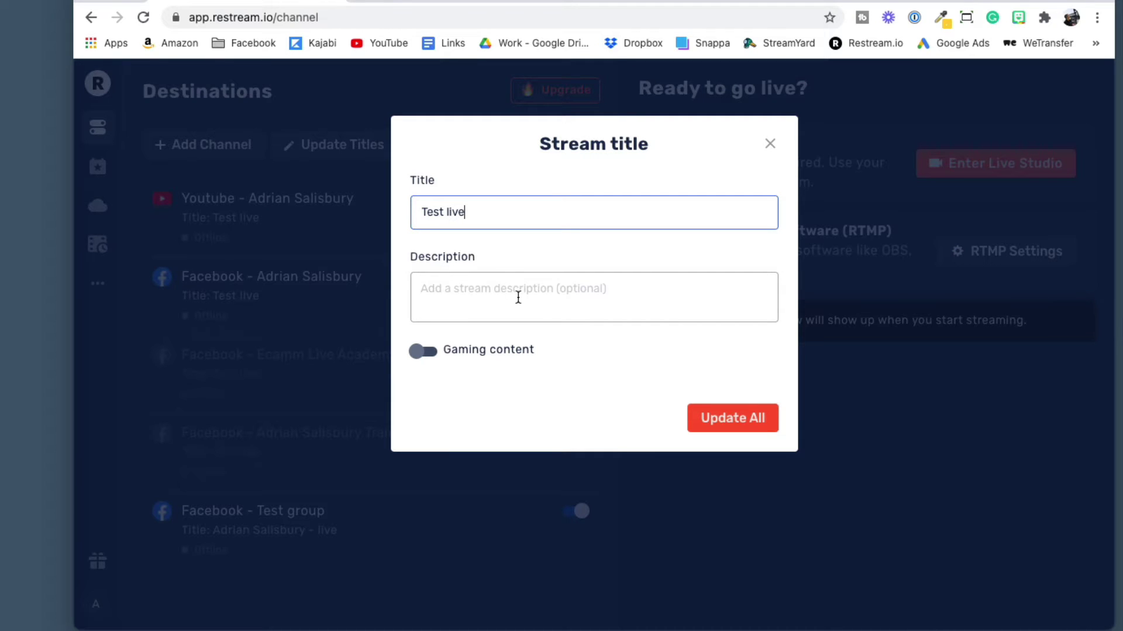
{"action": "key", "text": "Return"}
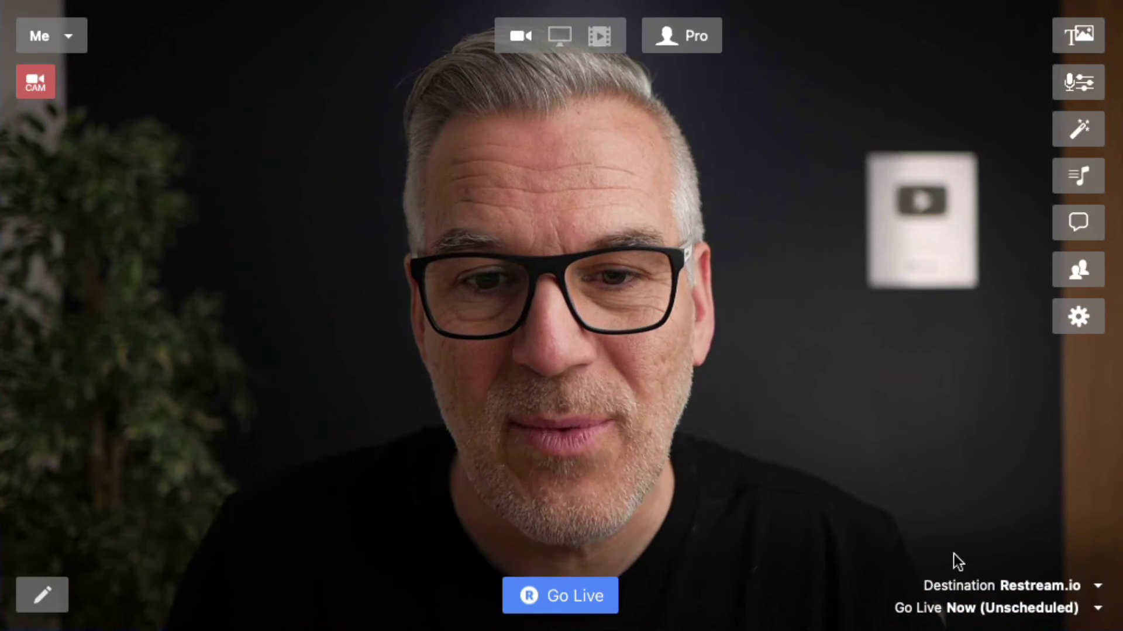
Choose New Restream Event… from the Go Live 'Now (Unscheduled)' menu.
{"action": "left_click", "coordinate": [959, 609]}
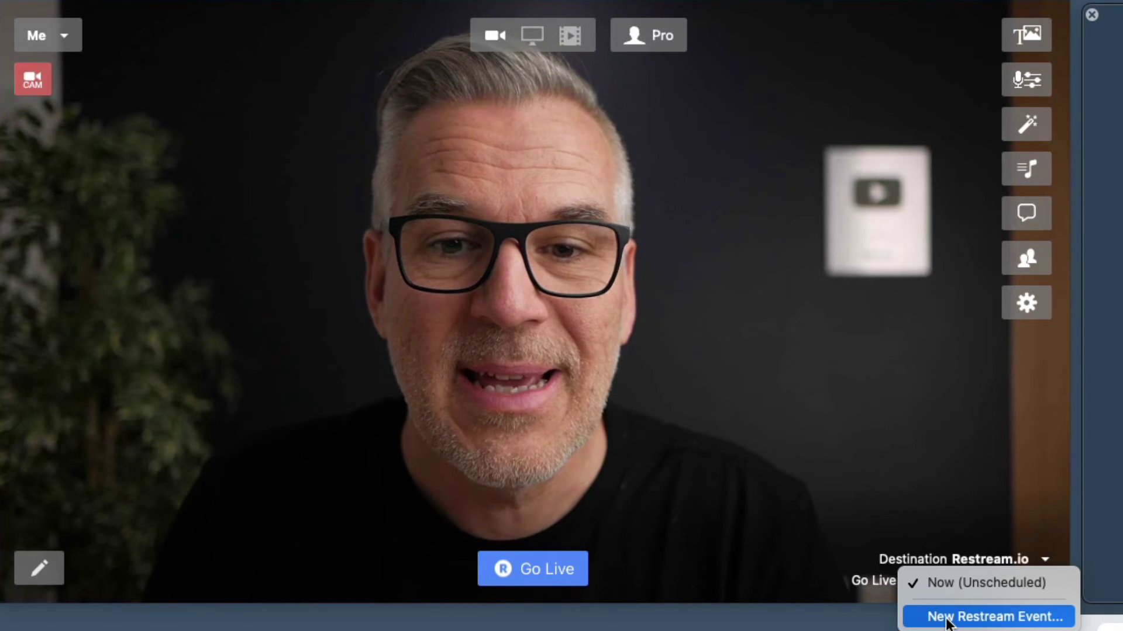
{"action": "left_click", "coordinate": [946, 619]}
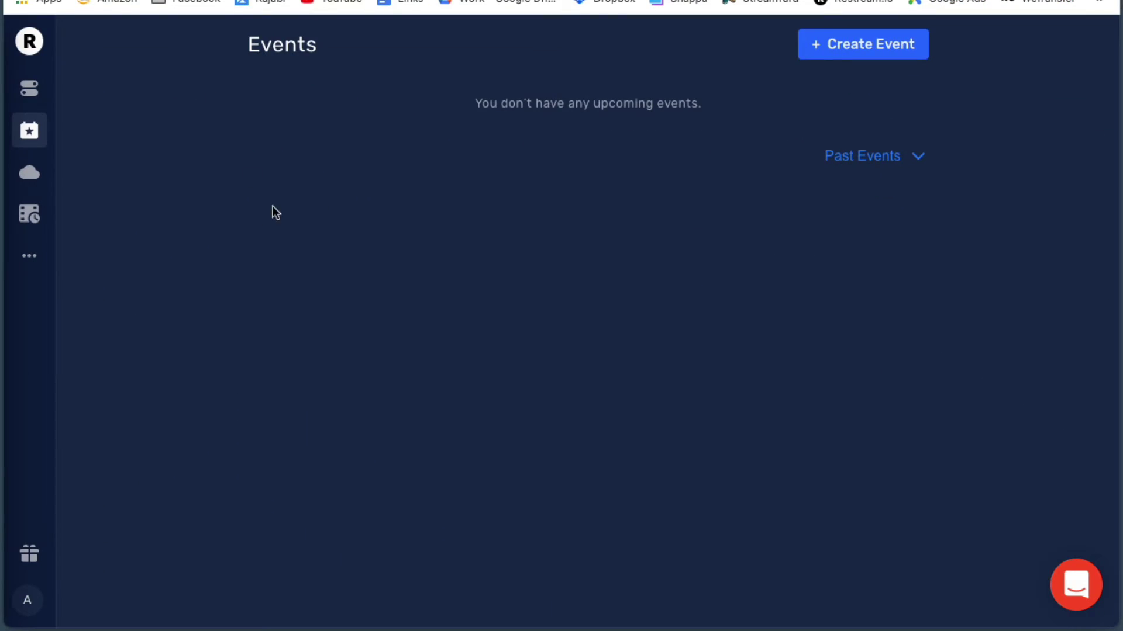
Start a new scheduled live stream event dated March 31, 2021.
{"action": "left_click", "coordinate": [842, 44]}
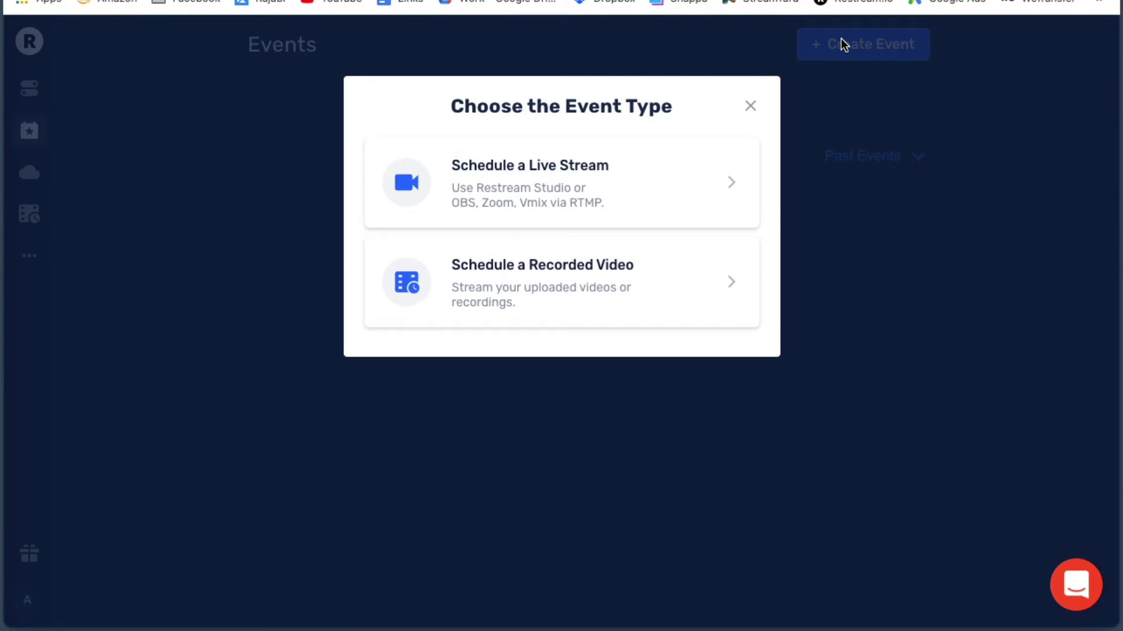
{"action": "left_click", "coordinate": [574, 195]}
{"action": "scroll", "coordinate": [564, 384], "scroll_direction": "down", "scroll_amount": 1}
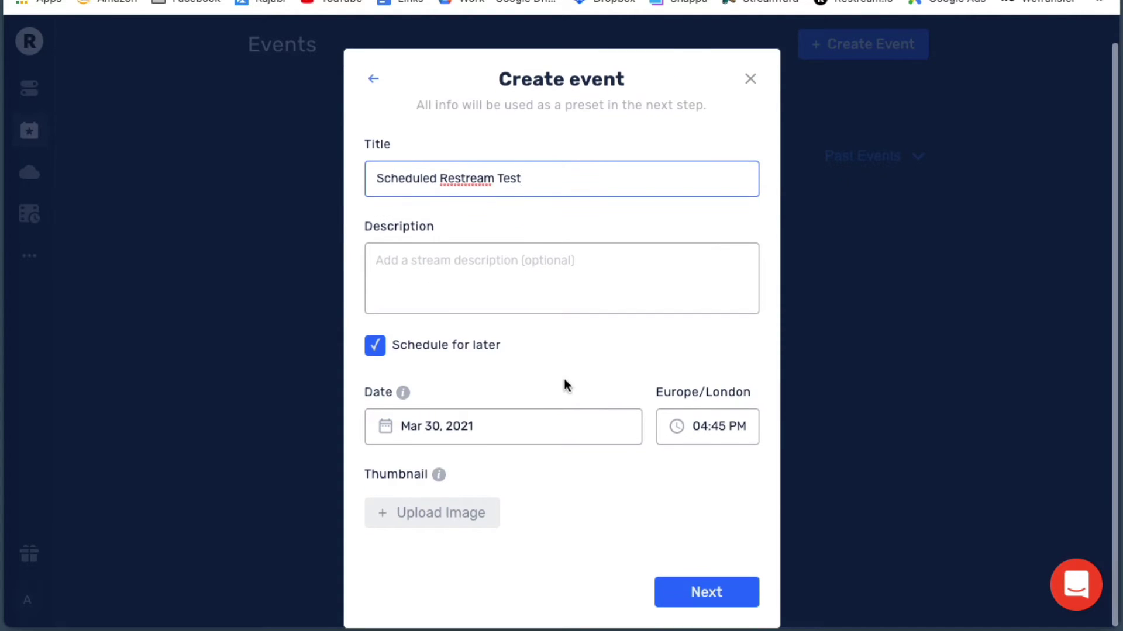
{"action": "left_click", "coordinate": [430, 426]}
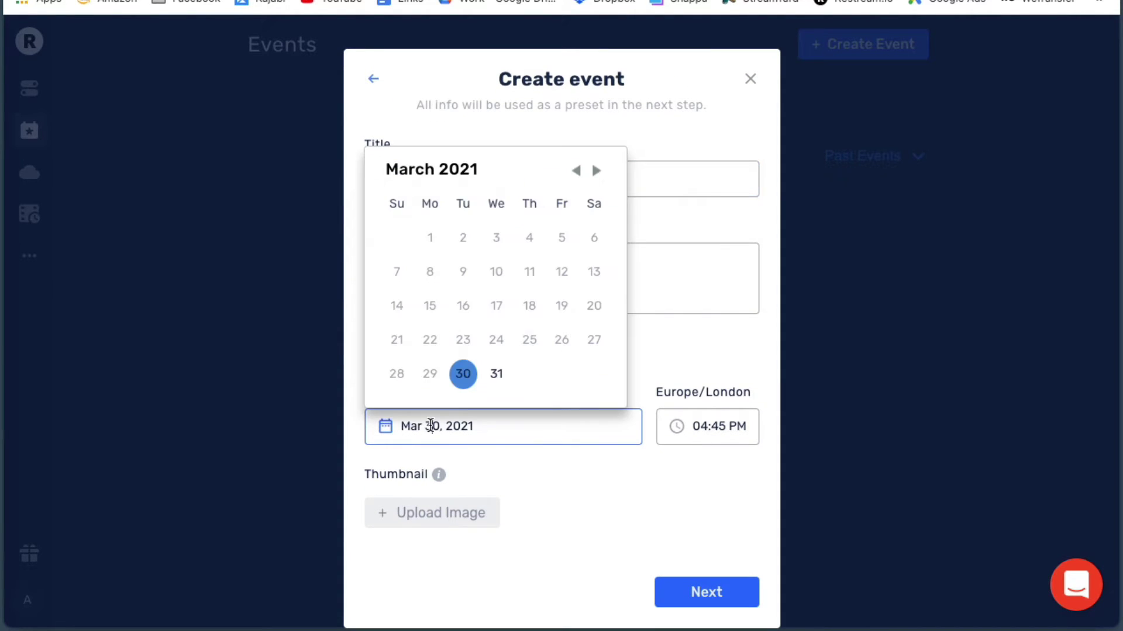
{"action": "left_click", "coordinate": [495, 373]}
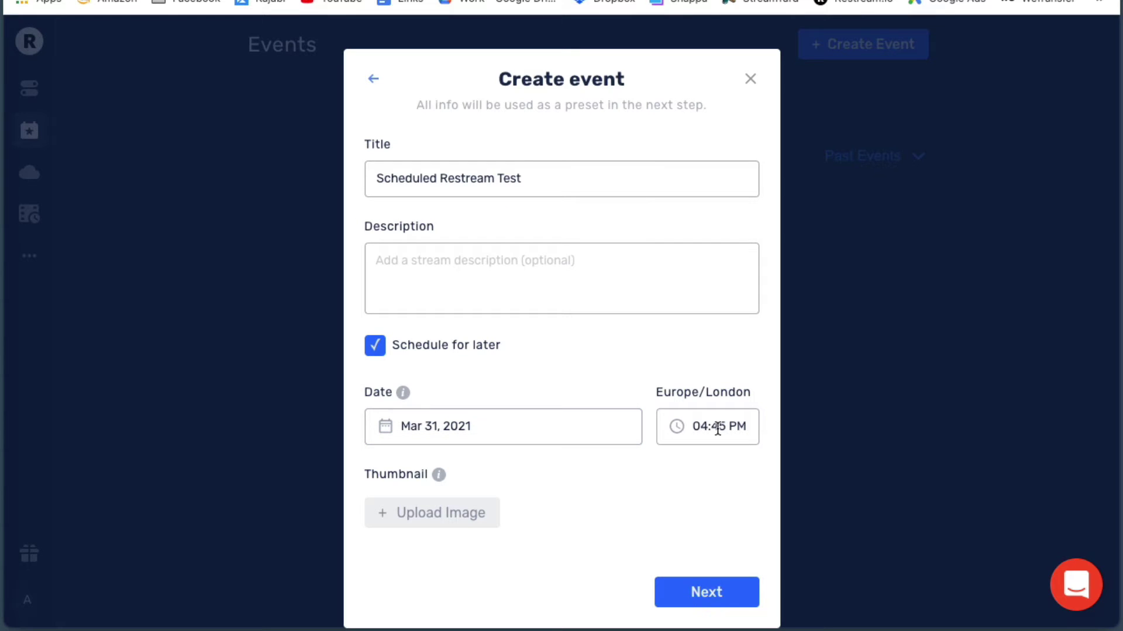
Upload Untitled Design (14).png from Downloads as the cropped Weekly Support Call thumbnail.
{"action": "left_click", "coordinate": [407, 521]}
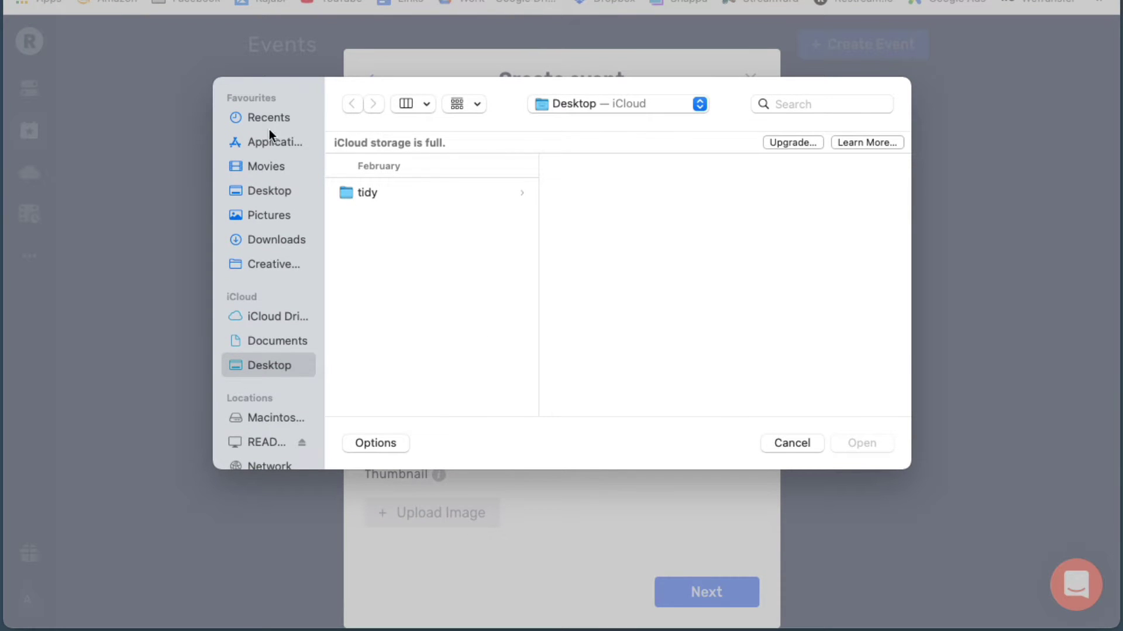
{"action": "left_click", "coordinate": [270, 240]}
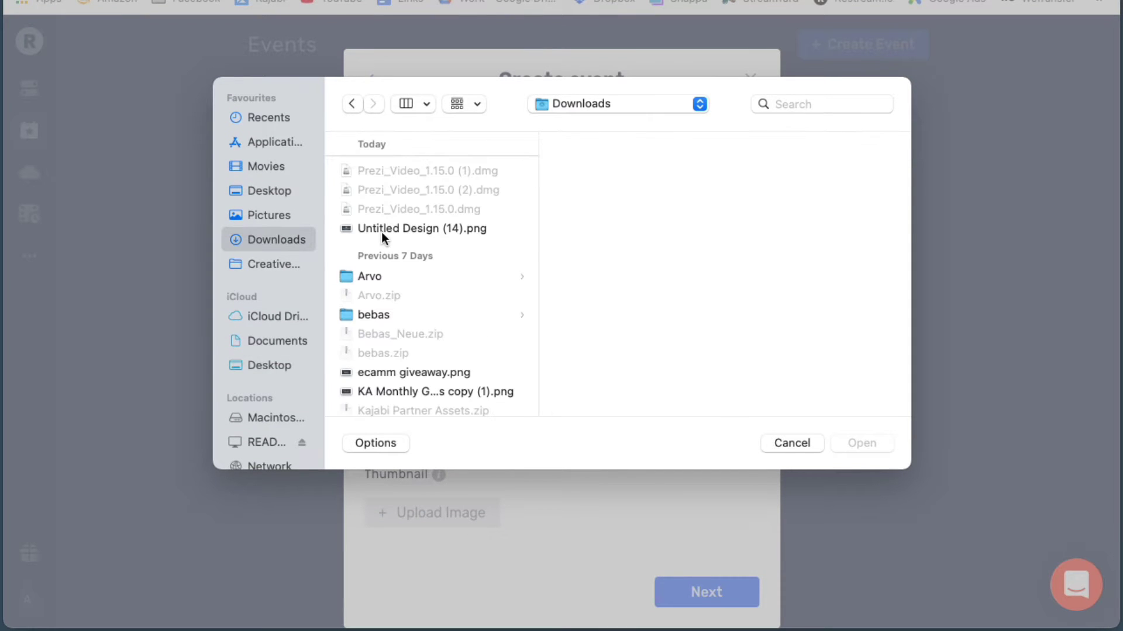
{"action": "left_click", "coordinate": [381, 233]}
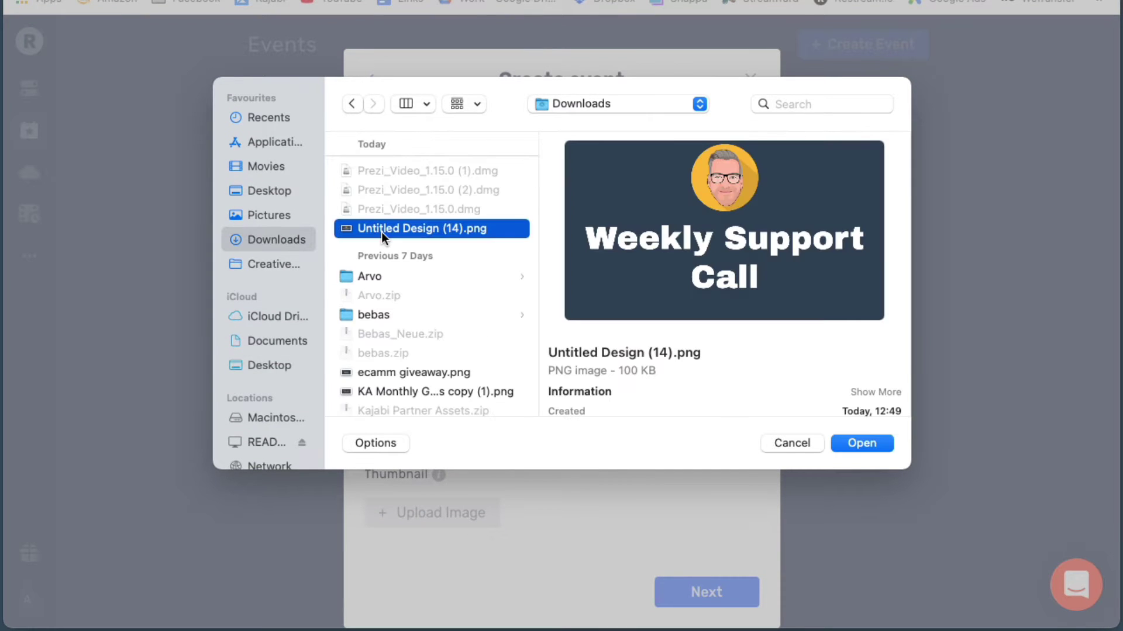
{"action": "left_click", "coordinate": [853, 446]}
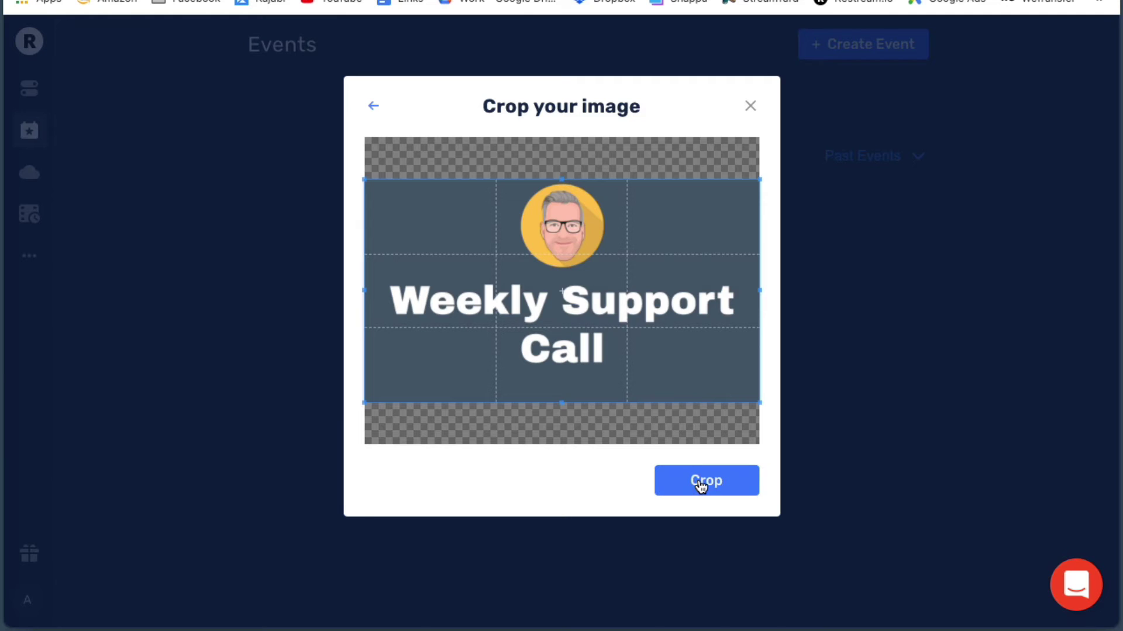
{"action": "left_click", "coordinate": [701, 485]}
{"action": "scroll", "coordinate": [706, 507], "scroll_direction": "down", "scroll_amount": 1}
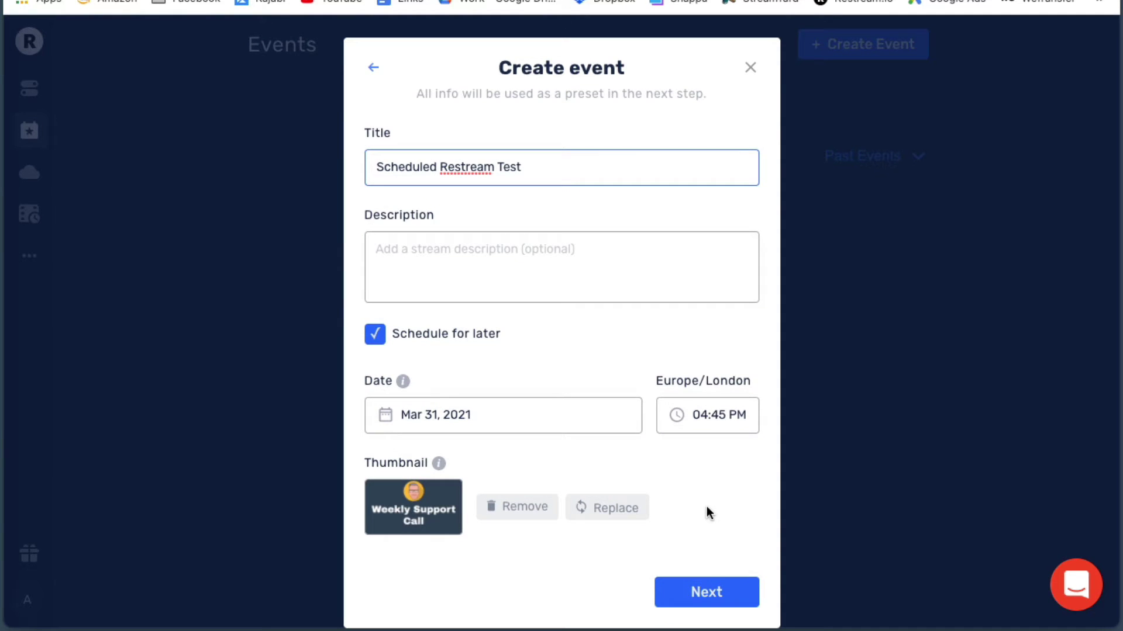
{"action": "left_click", "coordinate": [706, 590]}
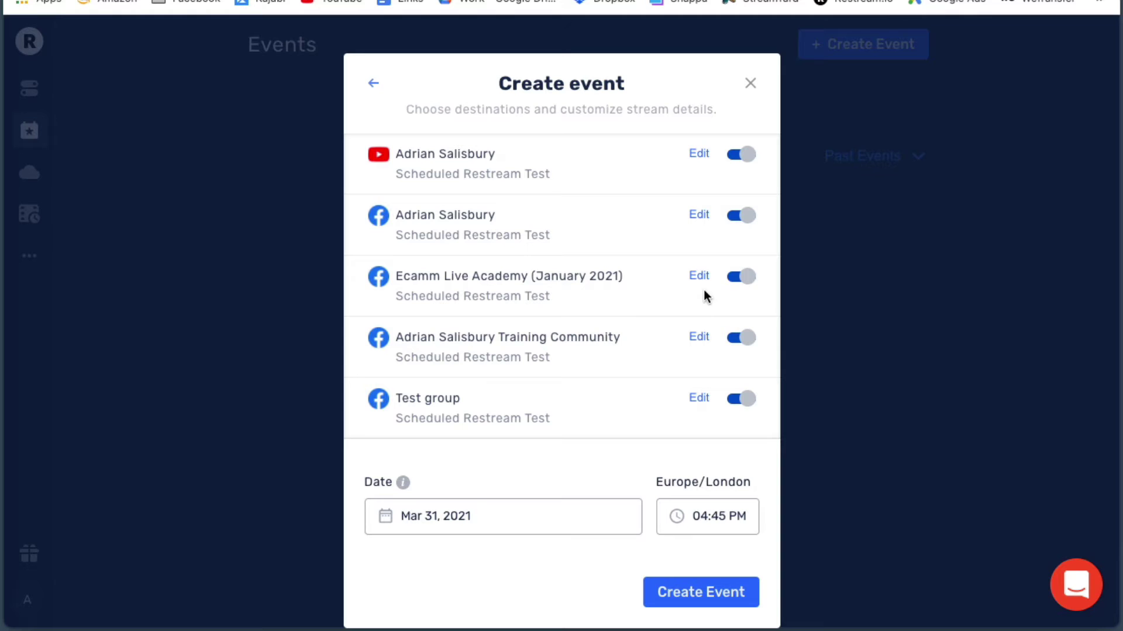
Drop Ecamm Live Academy, the training community and Test group, then create the event.
{"action": "left_click", "coordinate": [733, 282]}
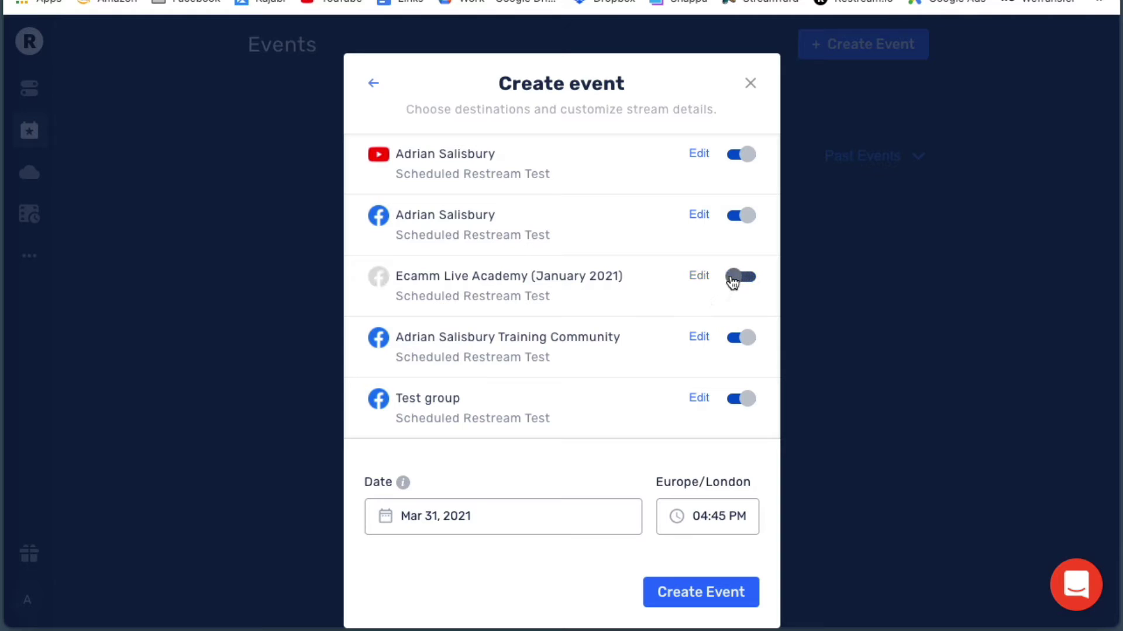
{"action": "left_click", "coordinate": [737, 345]}
{"action": "left_click", "coordinate": [739, 400]}
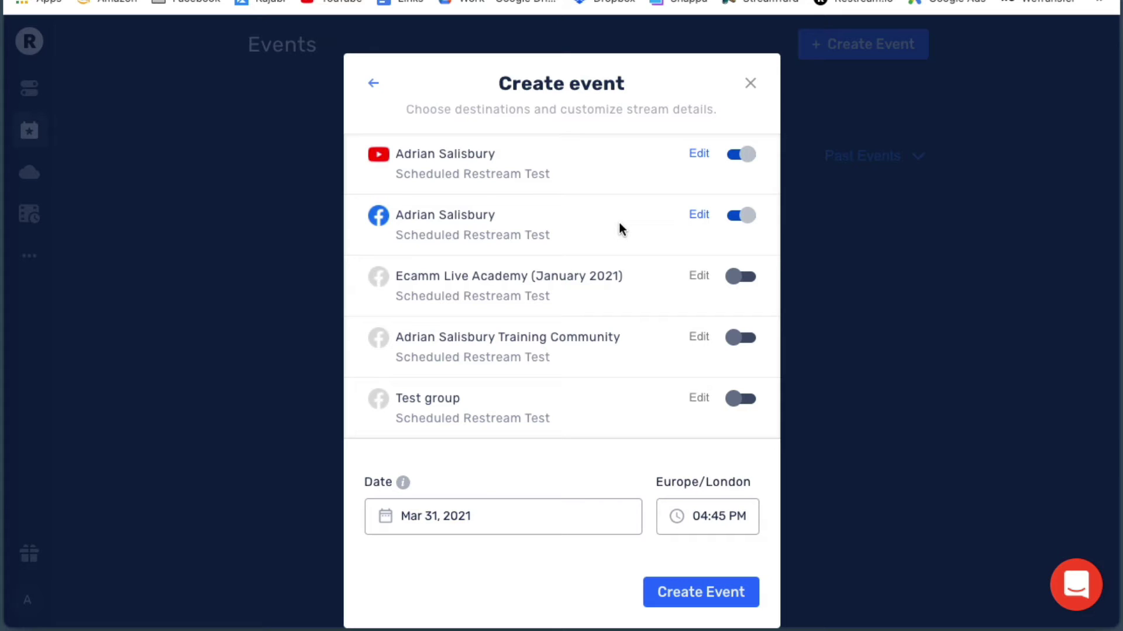
{"action": "left_click", "coordinate": [677, 600]}
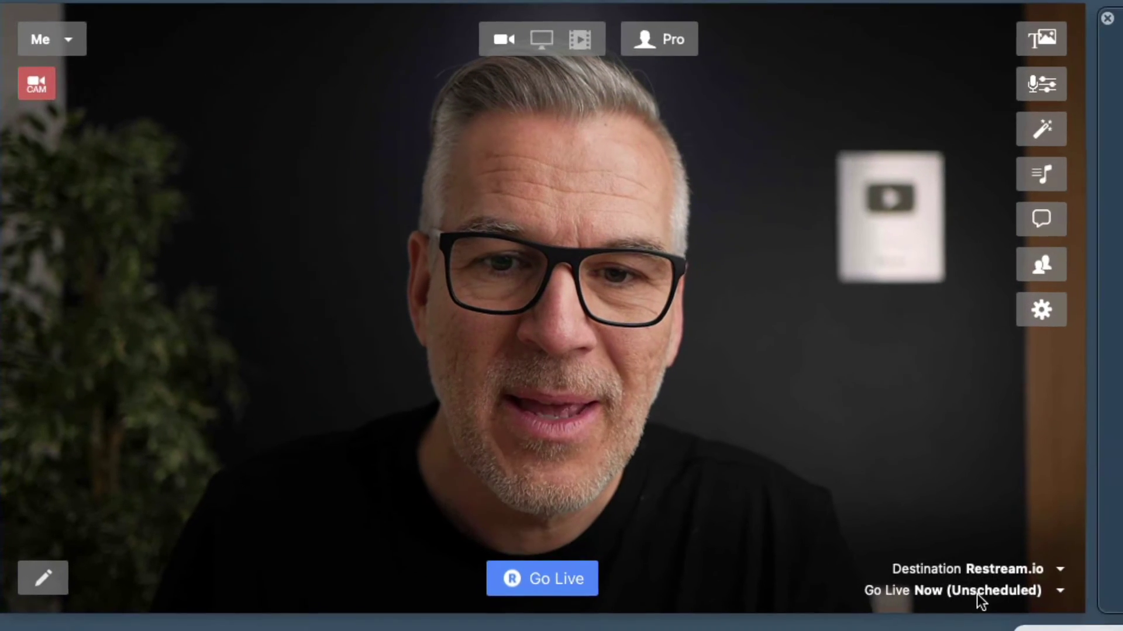
{"action": "left_click", "coordinate": [1017, 617]}
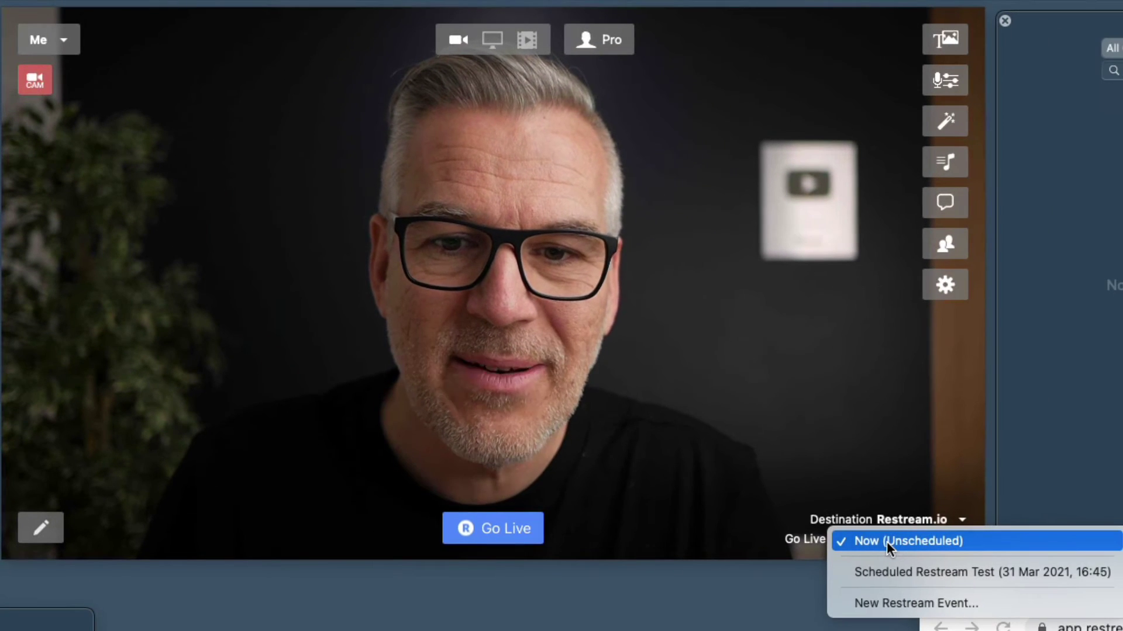
{"action": "left_click", "coordinate": [882, 573]}
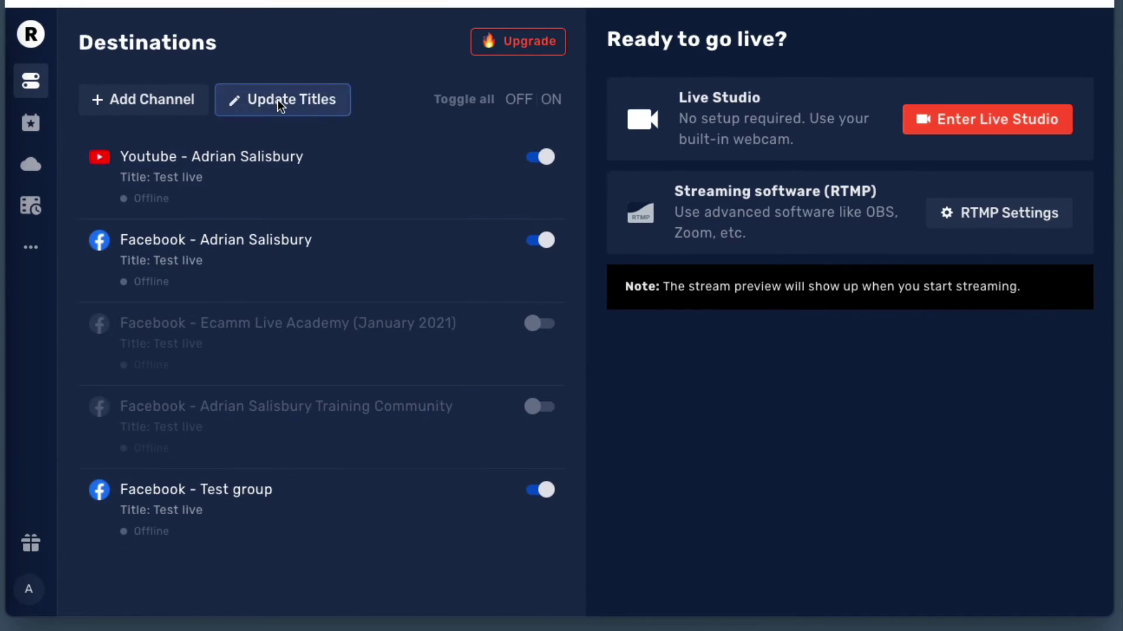
In the title and description editor, correct the typo 'YOu' to 'You'.
{"action": "left_click", "coordinate": [278, 100]}
{"action": "left_click", "coordinate": [417, 169]}
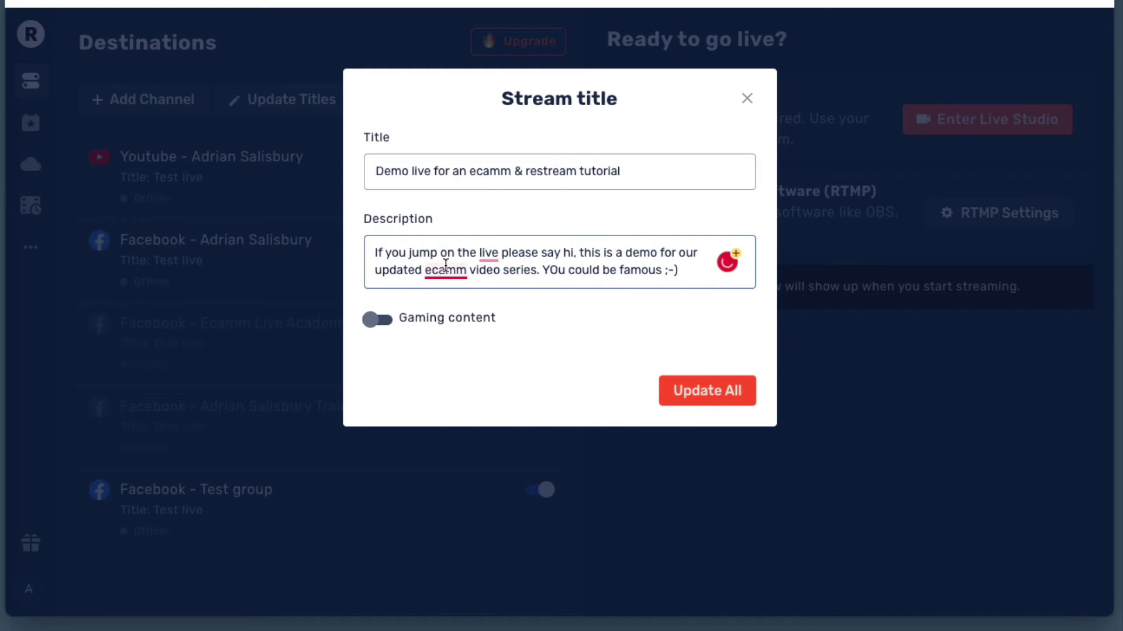
{"action": "left_click", "coordinate": [557, 269]}
{"action": "key", "text": "BackSpace"}
{"action": "type", "text": "o"}
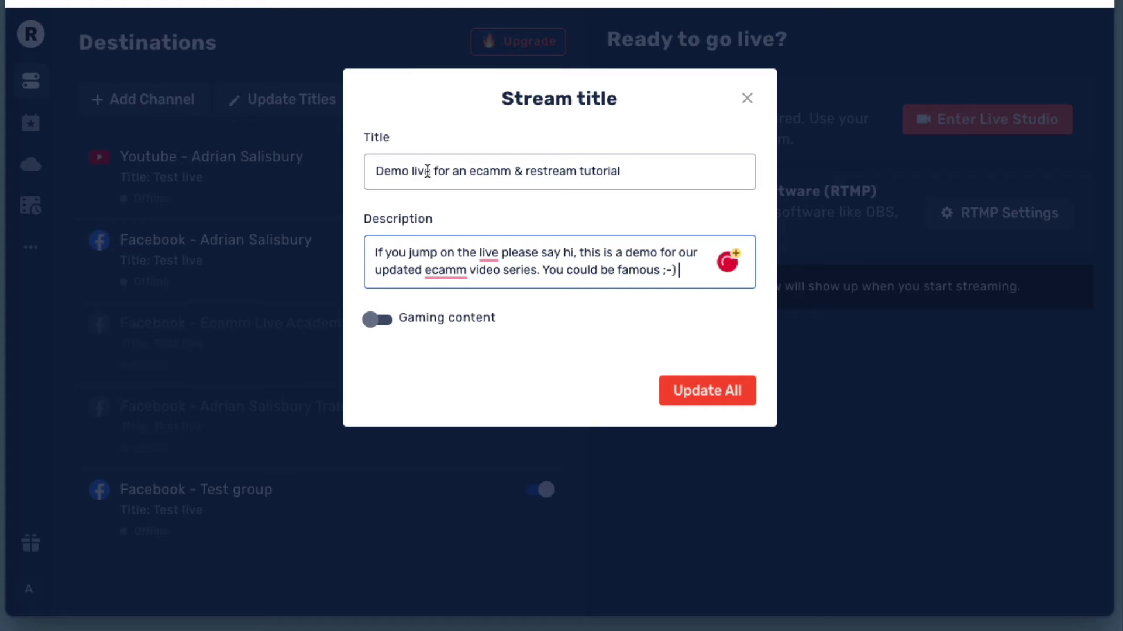
Paste the stream title at the start of the description, moving the original text to a new line.
{"action": "left_click", "coordinate": [629, 170]}
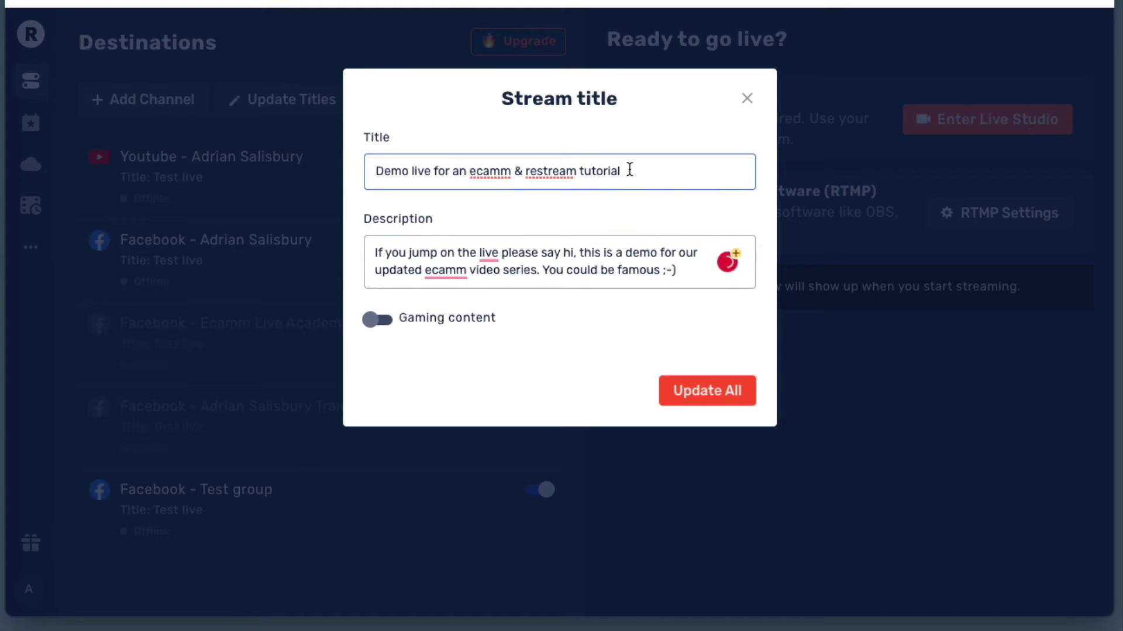
{"action": "left_click_drag", "start_coordinate": [629, 169], "coordinate": [371, 173]}
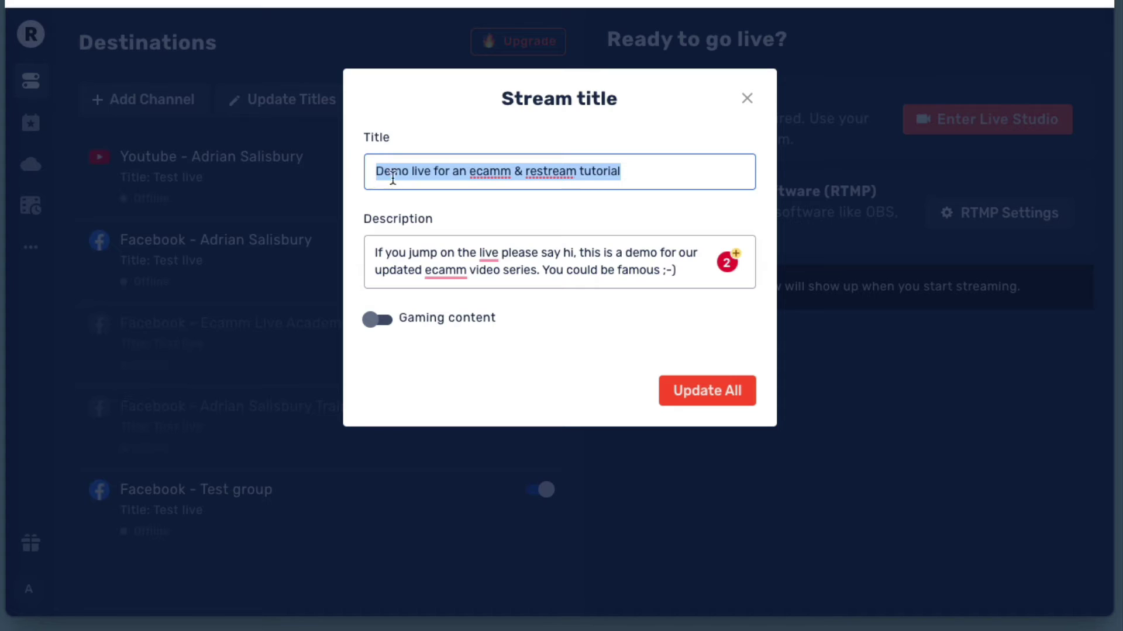
{"action": "left_click", "coordinate": [410, 256]}
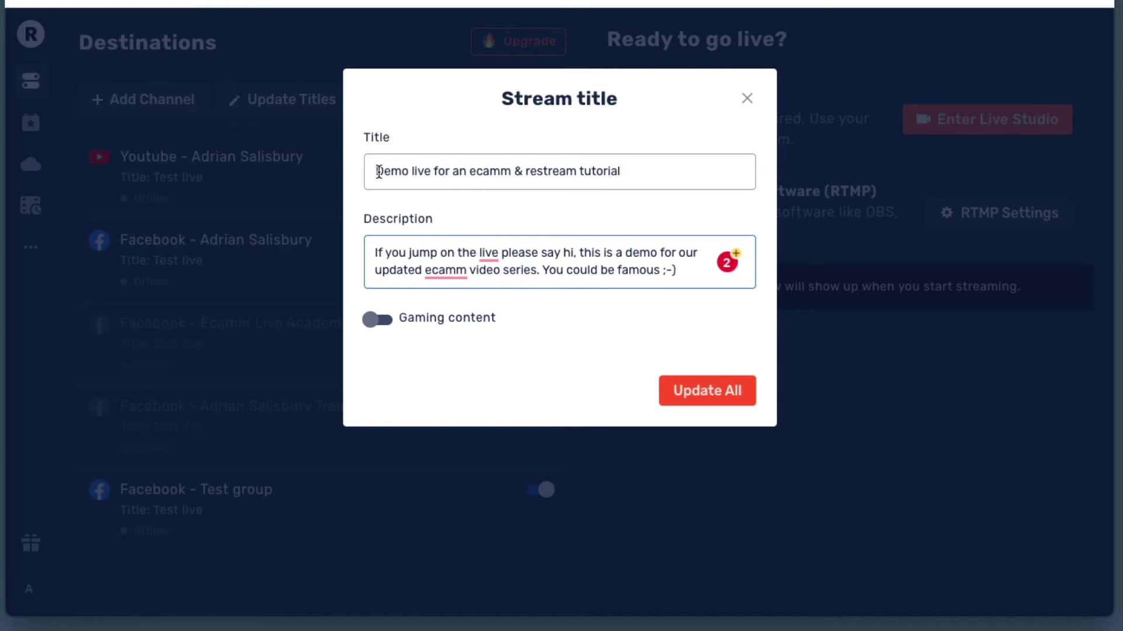
{"action": "left_click_drag", "start_coordinate": [379, 172], "coordinate": [625, 168]}
{"action": "key", "text": "super+c"}
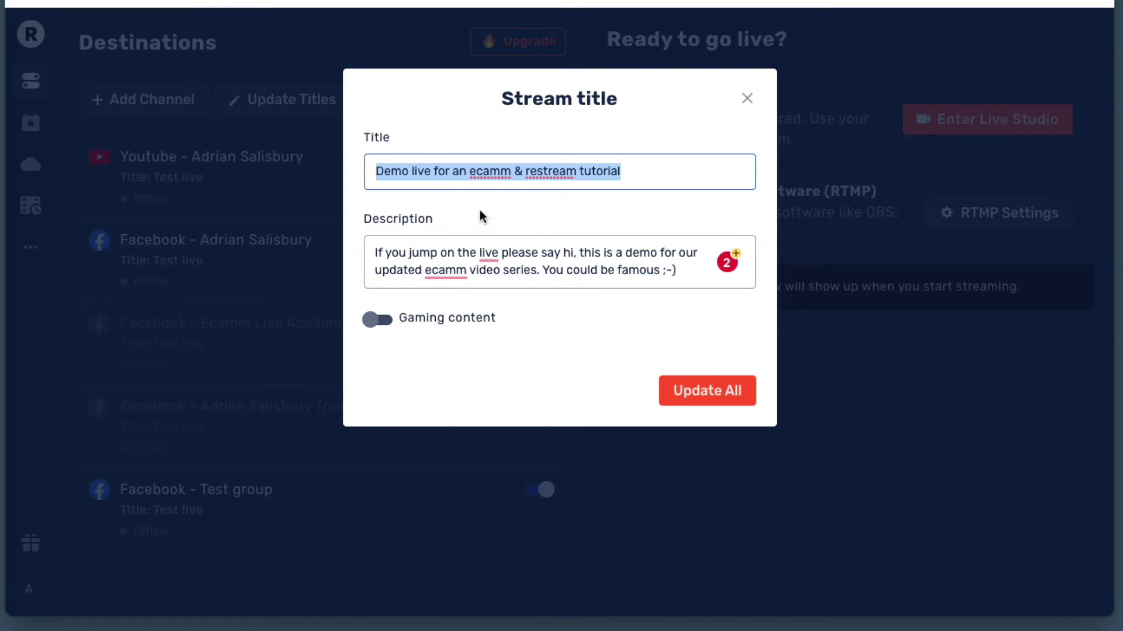
{"action": "left_click", "coordinate": [375, 255]}
{"action": "key", "text": "super+v"}
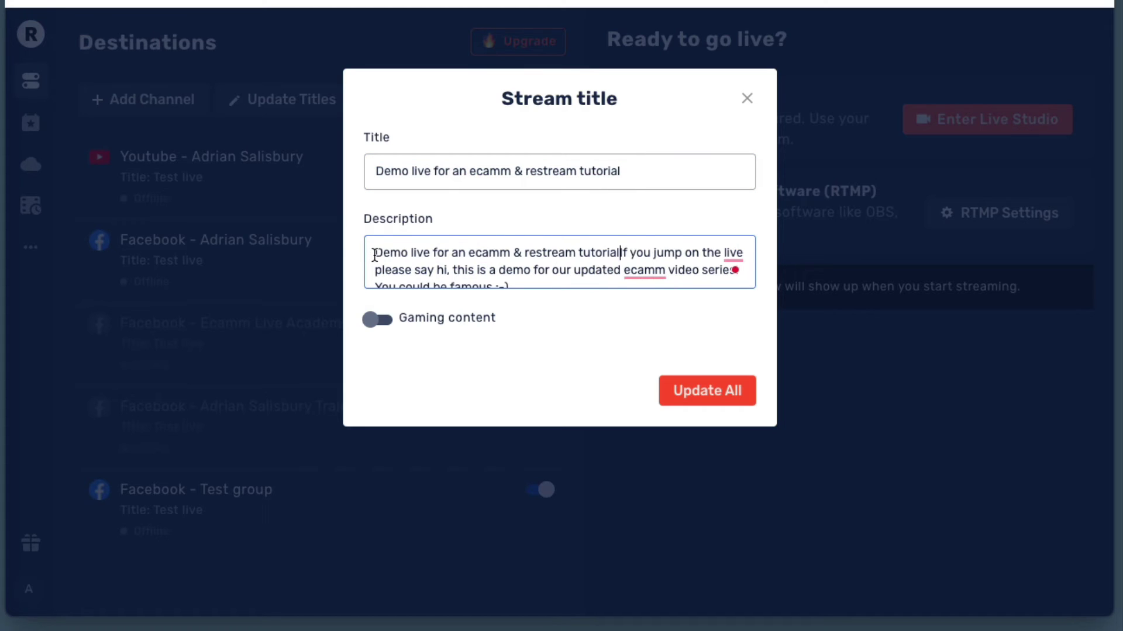
{"action": "key", "text": "Return"}
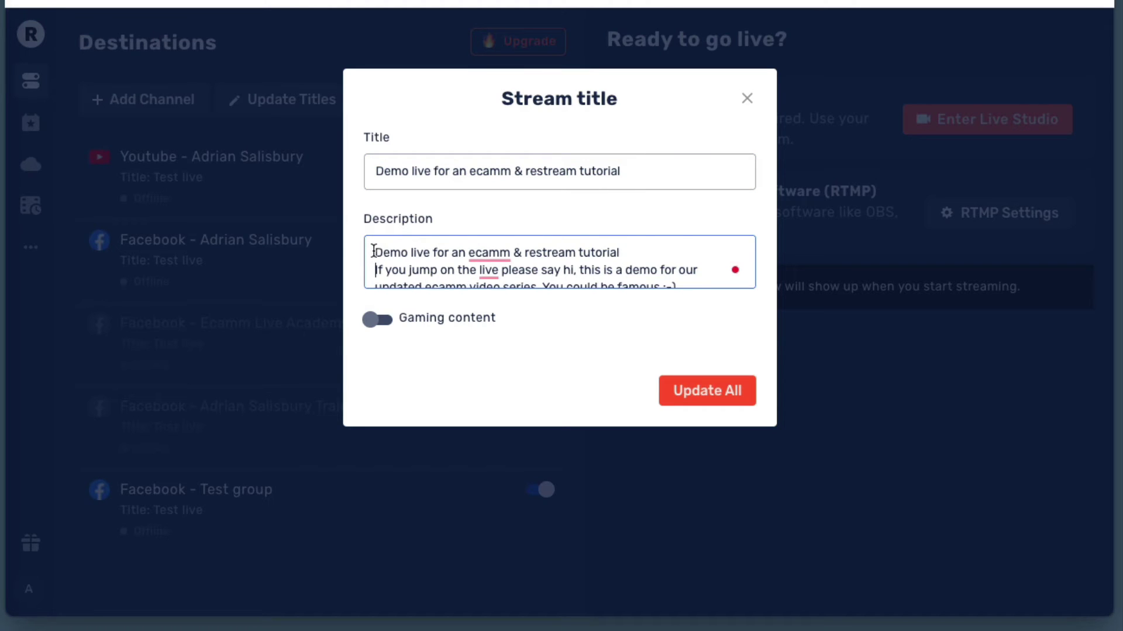
Put 'You could be famous' on its own line and update all channels.
{"action": "left_click", "coordinate": [629, 256]}
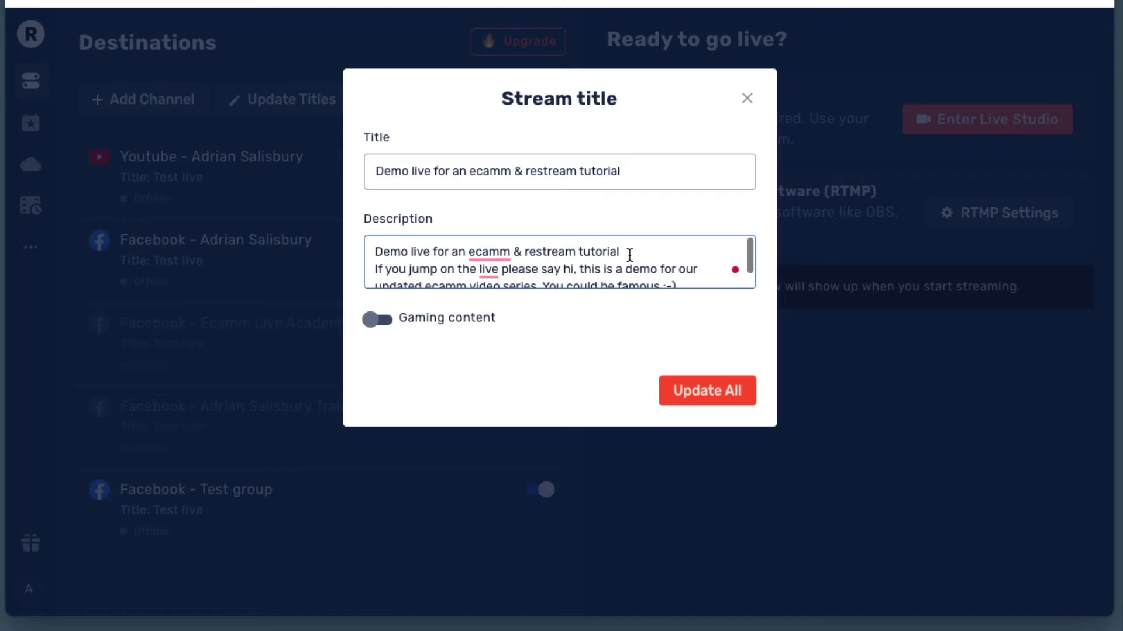
{"action": "scroll", "coordinate": [596, 274], "scroll_direction": "down", "scroll_amount": 1}
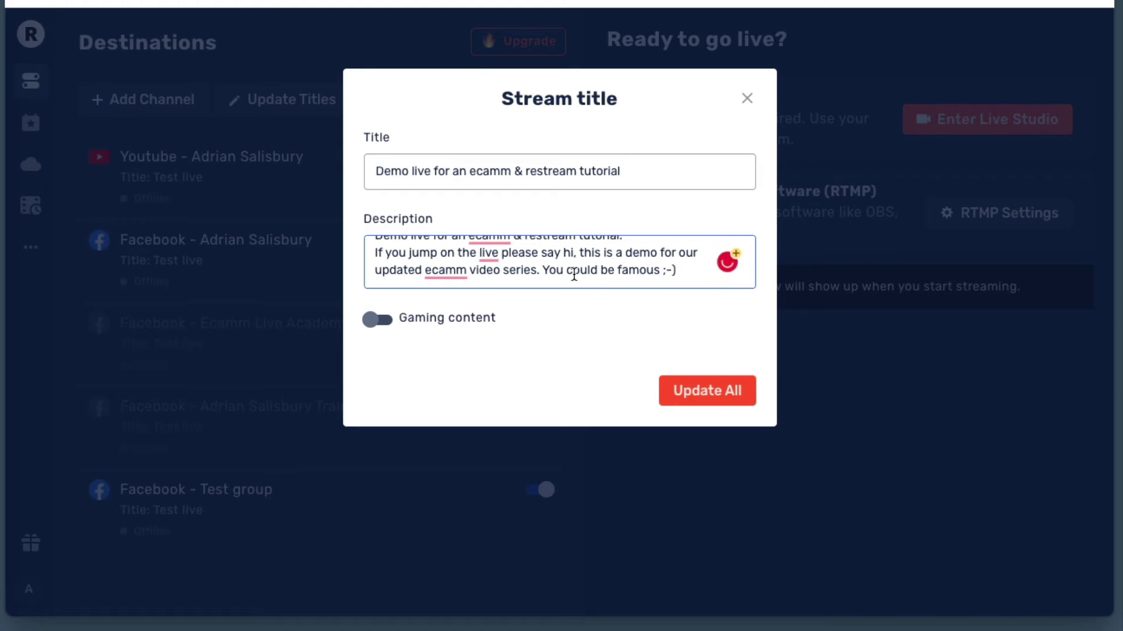
{"action": "left_click", "coordinate": [425, 275]}
{"action": "left_click", "coordinate": [543, 272]}
{"action": "key", "text": "Return"}
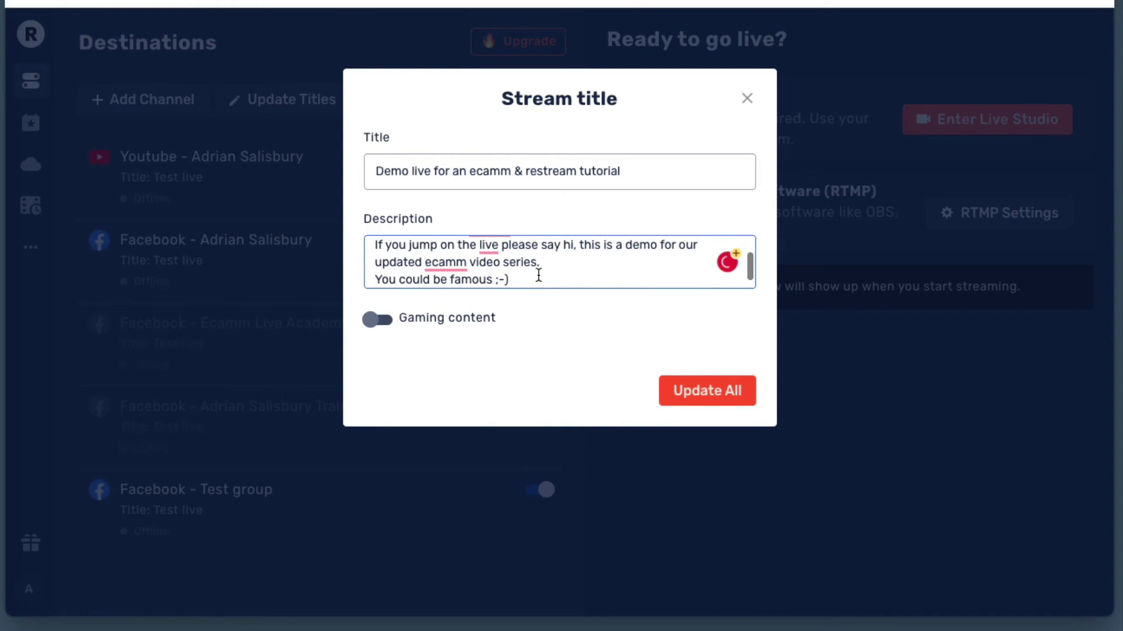
{"action": "left_click", "coordinate": [721, 390]}
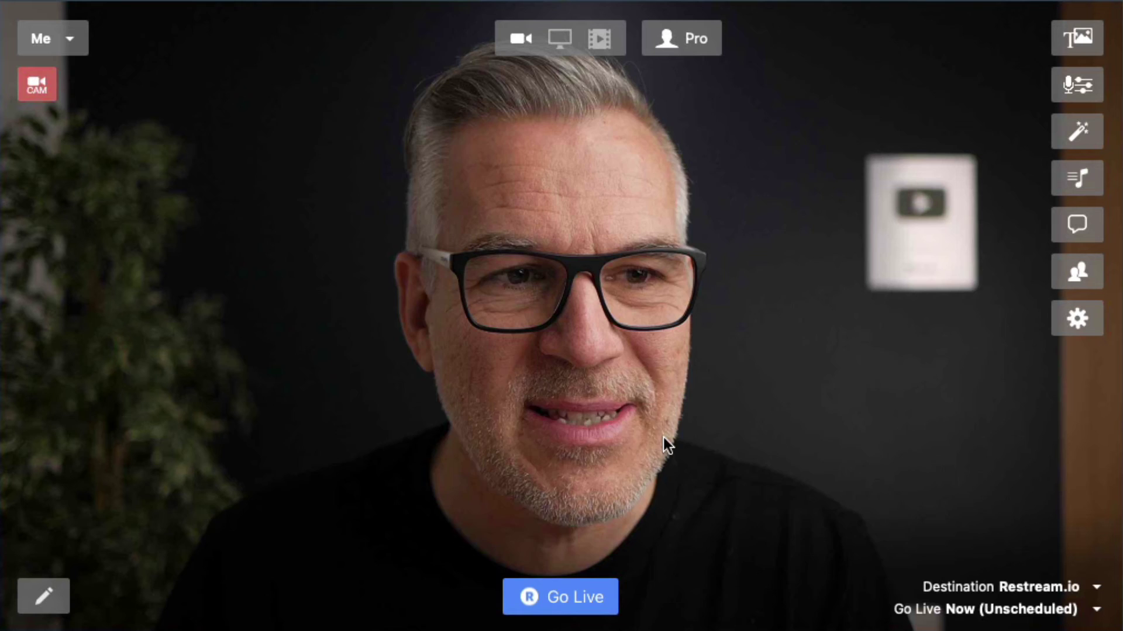
Start broadcasting from Ecamm Live to Restream with Go Live.
{"action": "left_click", "coordinate": [560, 606]}
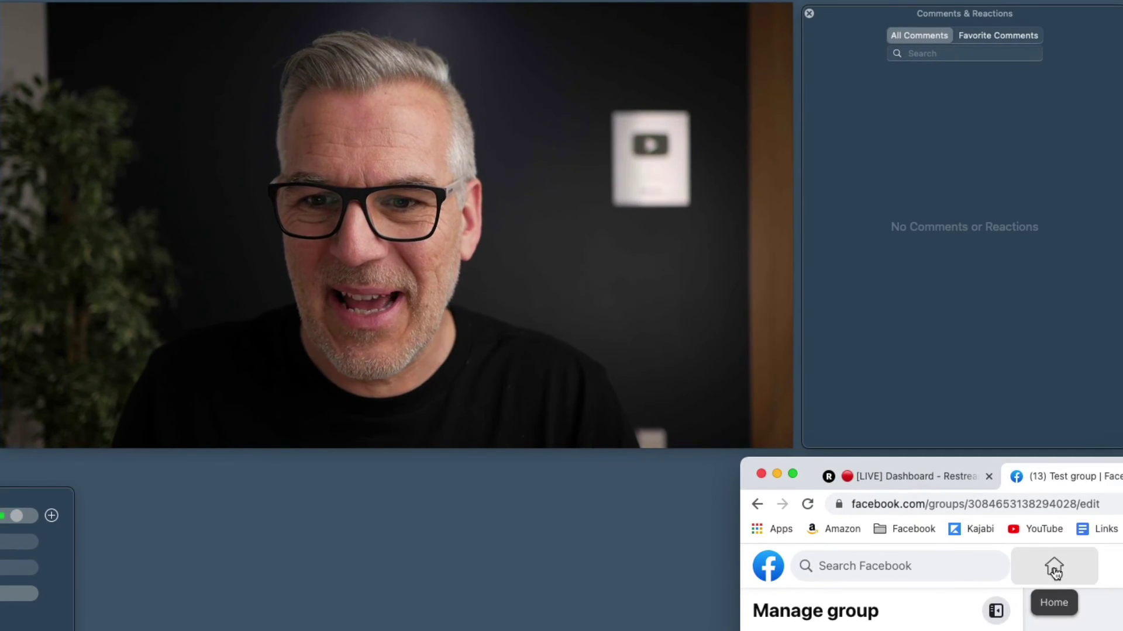
Scroll the Facebook news feed to the live post showing 'Hi from the facebook group', then like and unlike it.
{"action": "left_click", "coordinate": [1054, 569]}
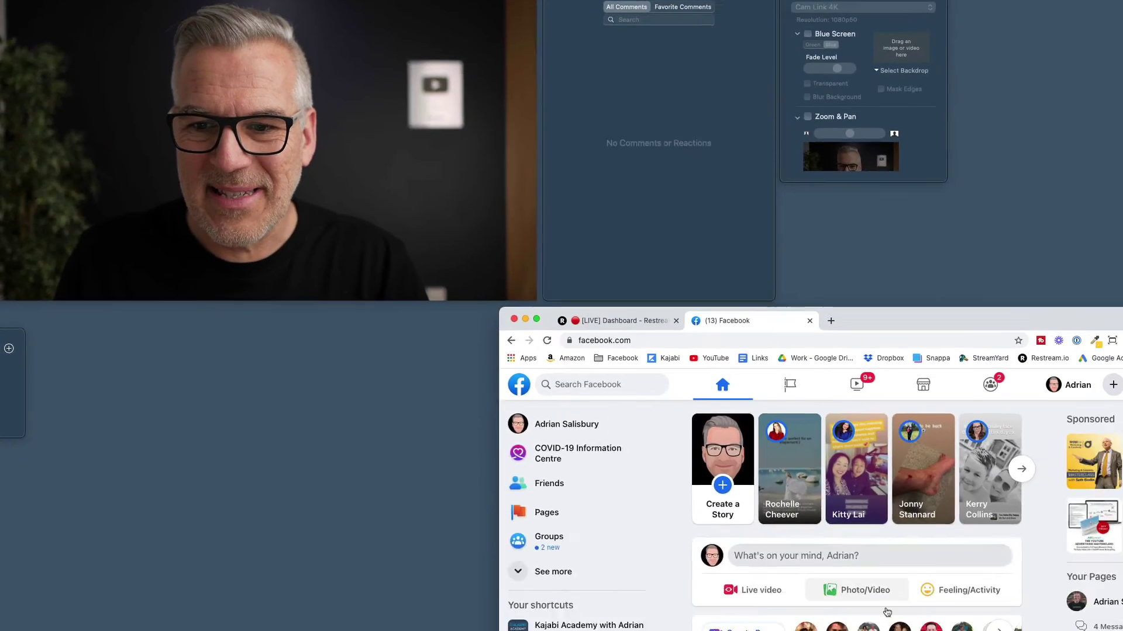
{"action": "scroll", "coordinate": [877, 614], "scroll_direction": "down", "scroll_amount": 4}
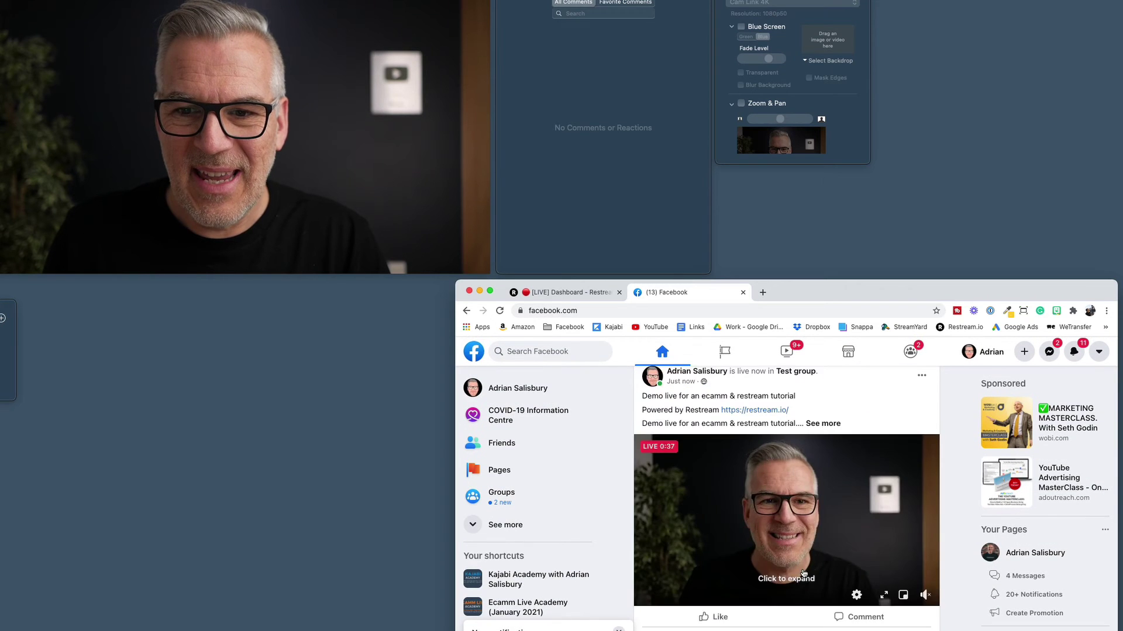
{"action": "scroll", "coordinate": [803, 573], "scroll_direction": "down", "scroll_amount": 3}
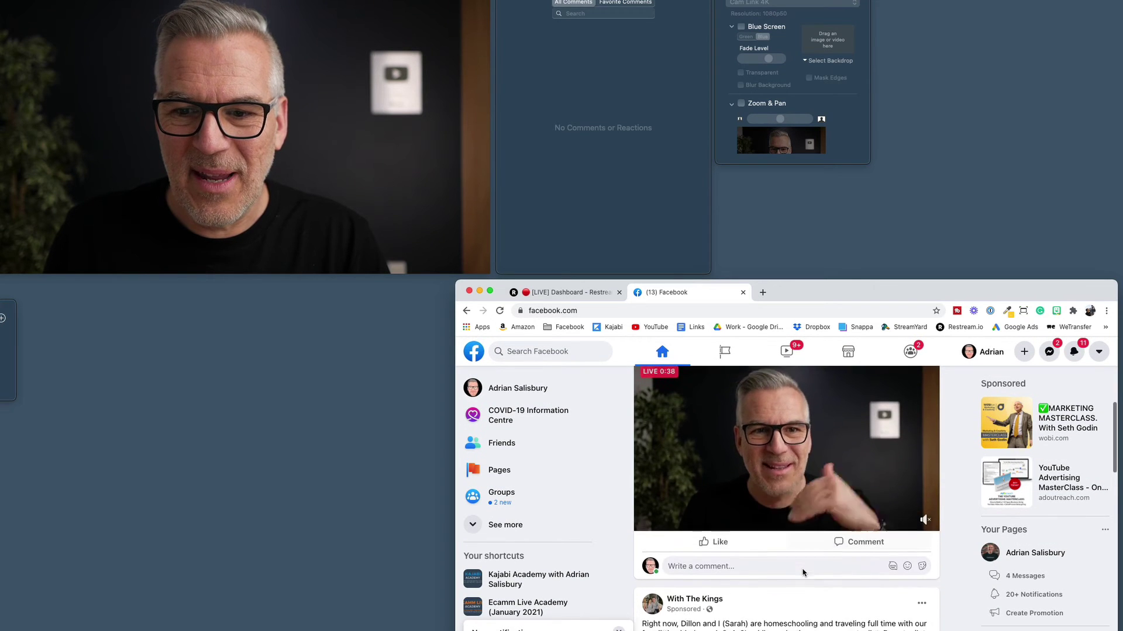
{"action": "left_click", "coordinate": [765, 554]}
{"action": "mouse_move", "coordinate": [769, 554]}
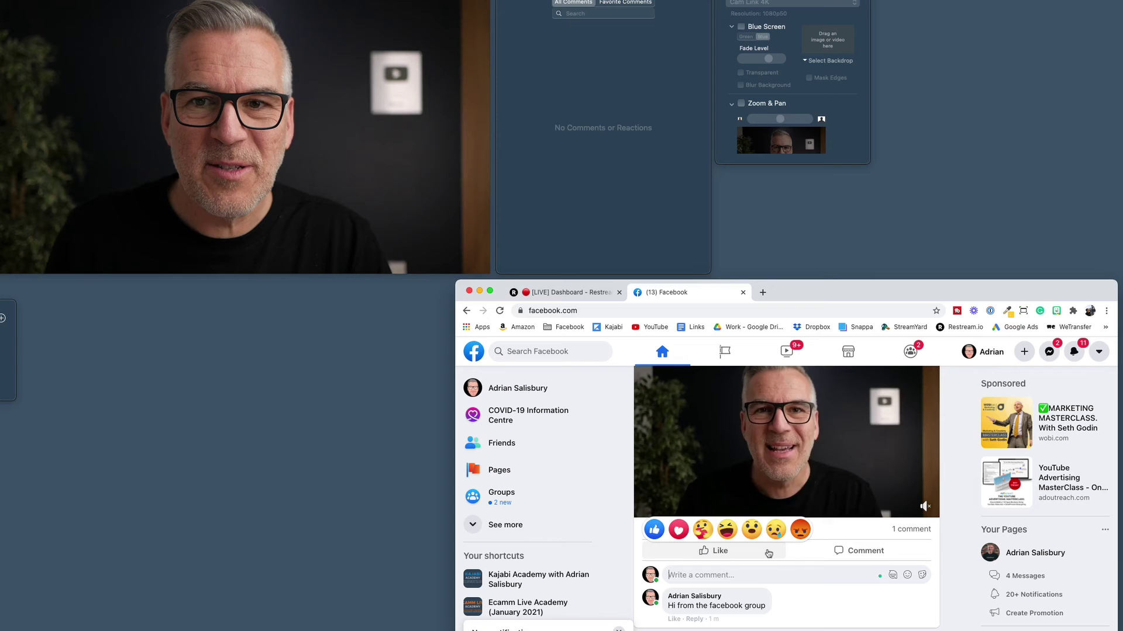
{"action": "left_click", "coordinate": [706, 555]}
{"action": "left_click", "coordinate": [705, 556]}
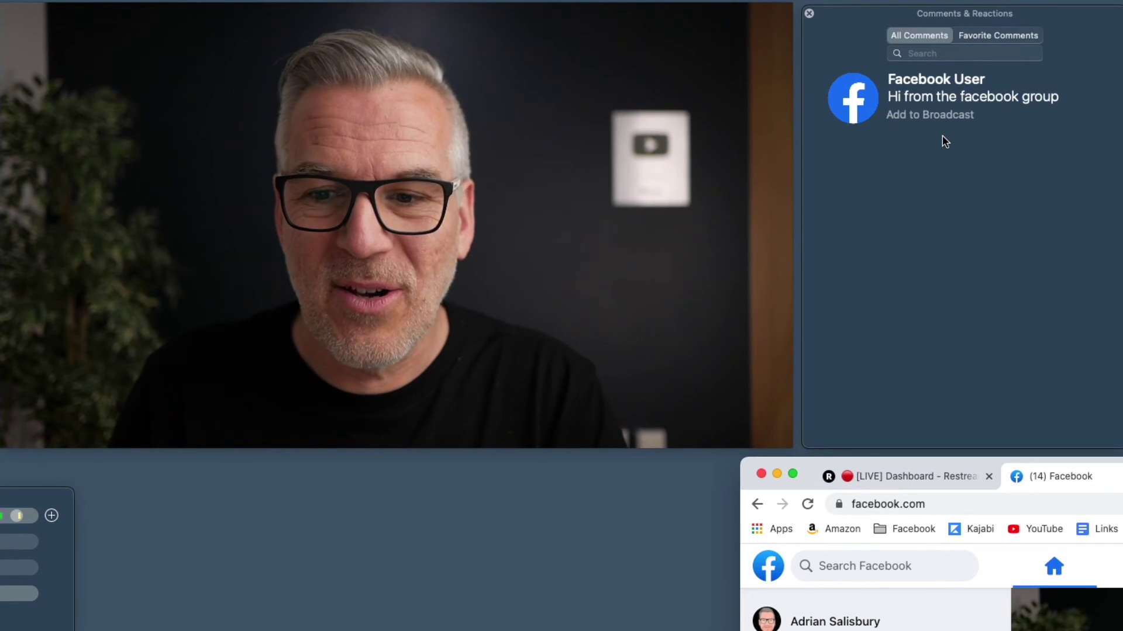
Feature the newest viewer comment, then swap in YouTube's 'Hi from YouTube' comment on the broadcast.
{"action": "mouse_move", "coordinate": [383, 245]}
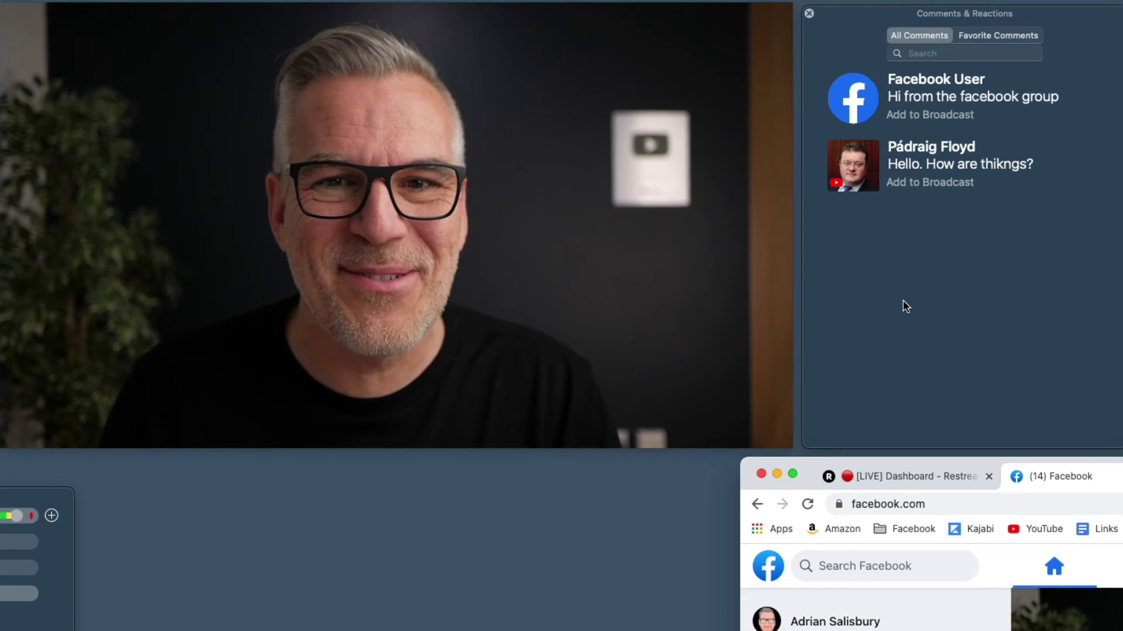
{"action": "left_click", "coordinate": [864, 178]}
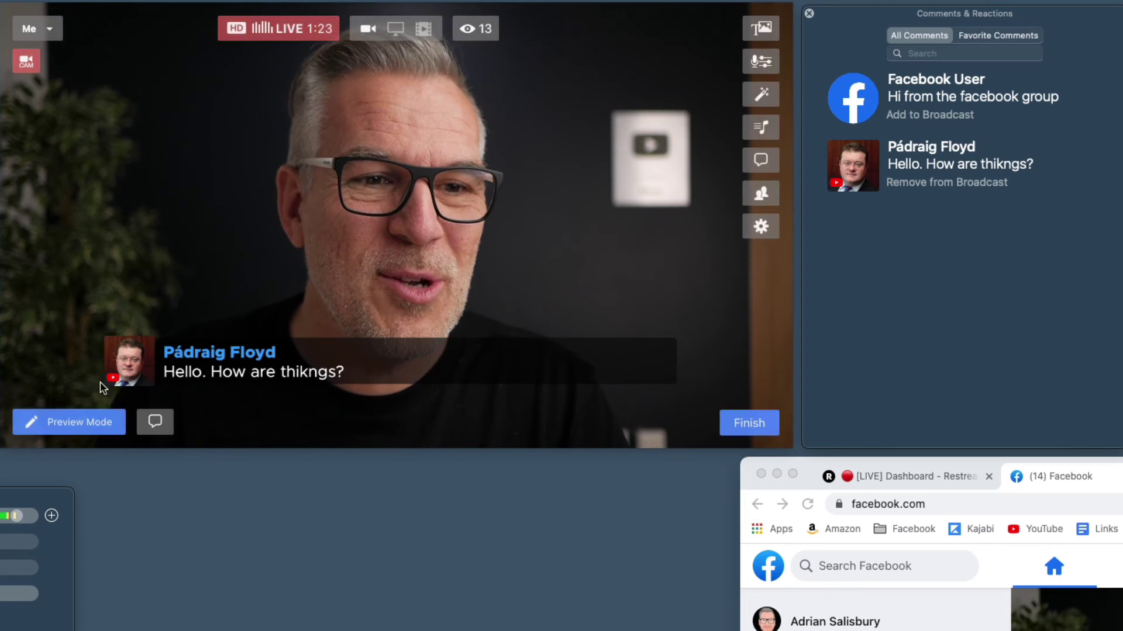
{"action": "mouse_move", "coordinate": [105, 381]}
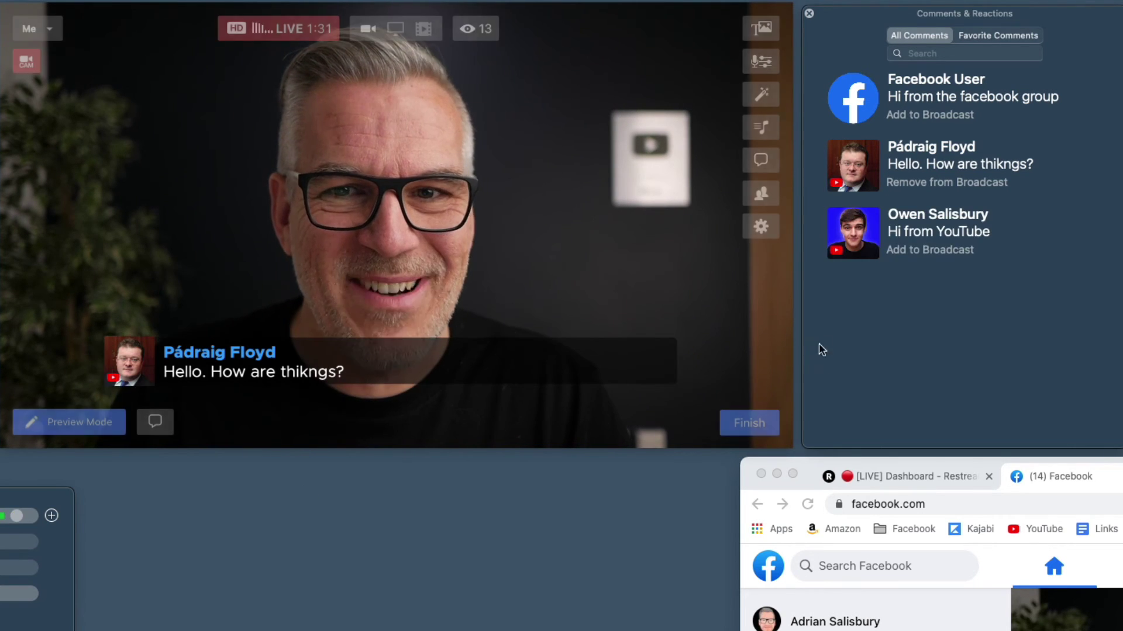
{"action": "mouse_move", "coordinate": [859, 222]}
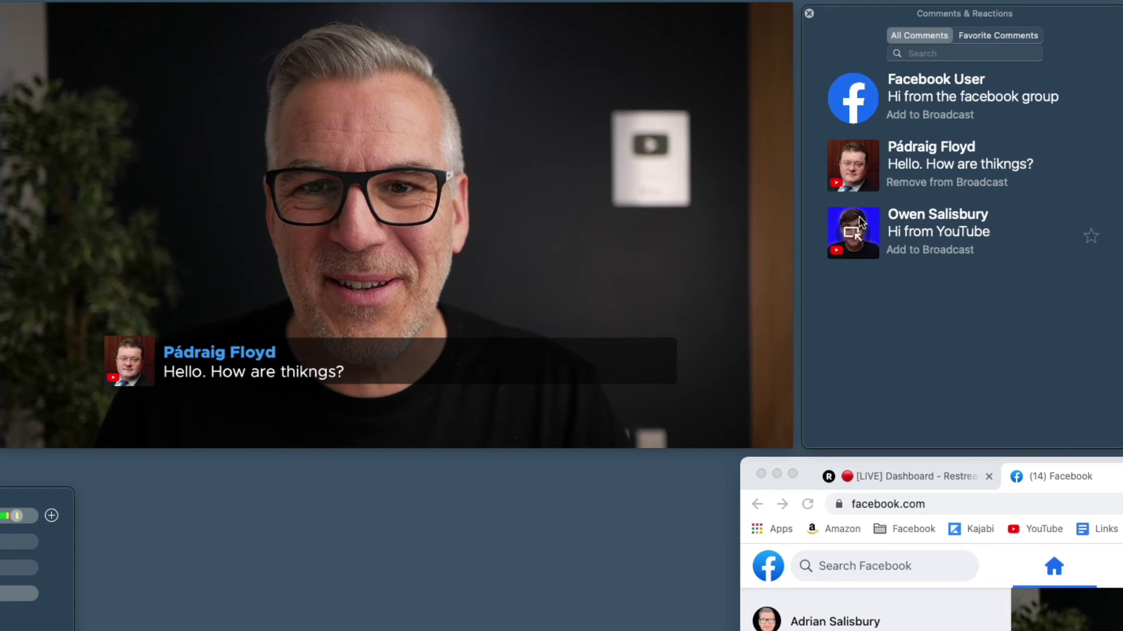
{"action": "left_click", "coordinate": [852, 233]}
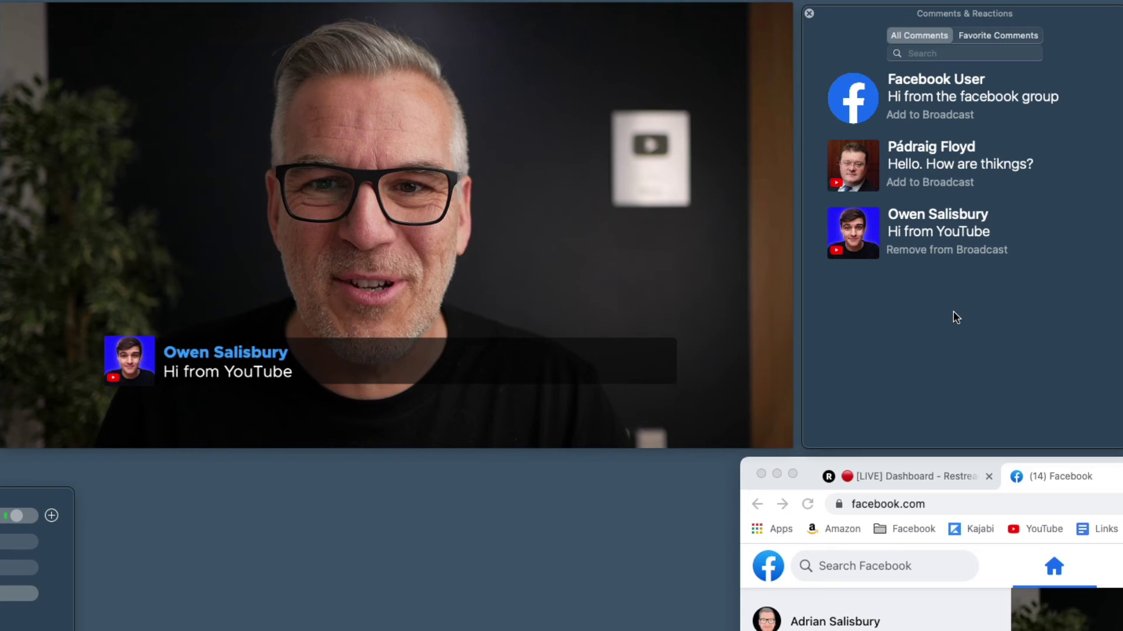
{"action": "mouse_move", "coordinate": [439, 180]}
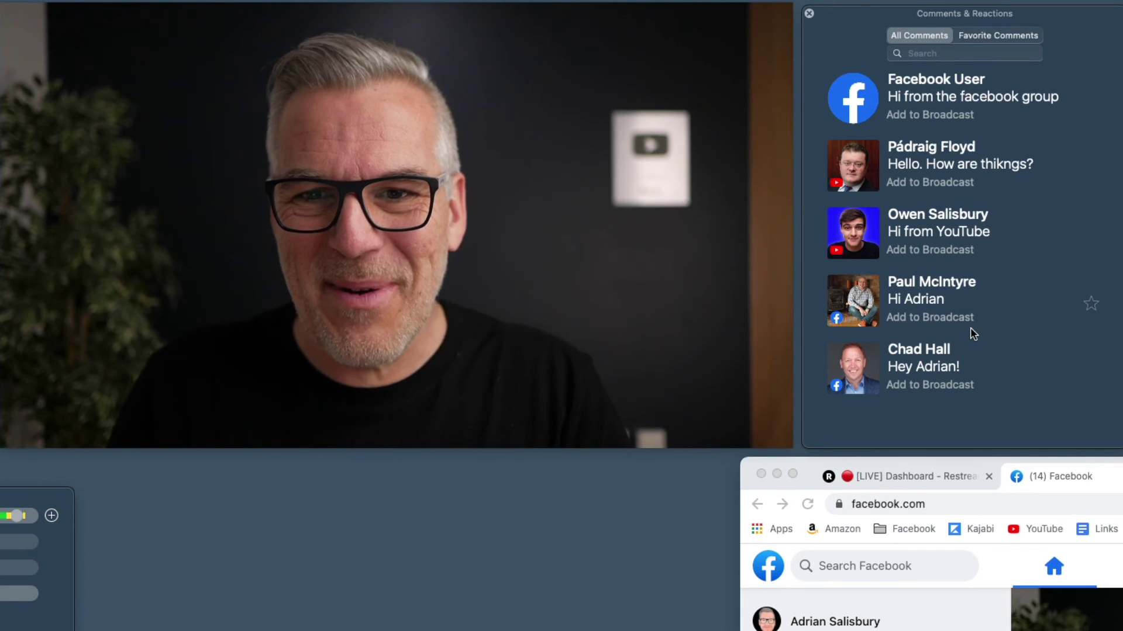
Feature Facebook viewers' greetings on screen, finishing with the 'Hi there' comment.
{"action": "left_click", "coordinate": [855, 300]}
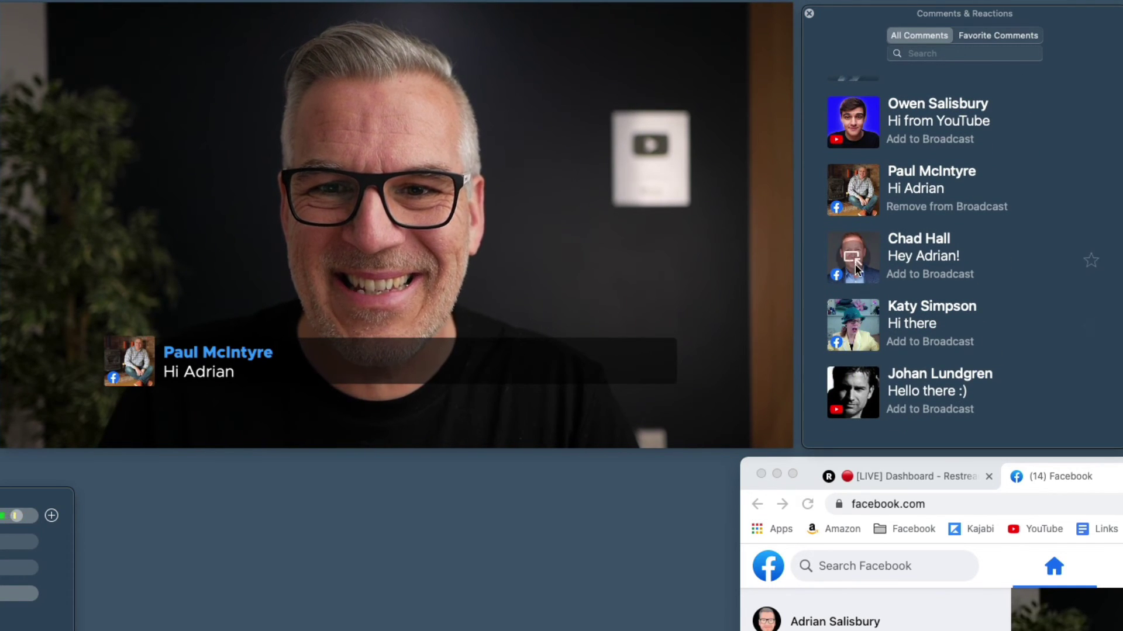
{"action": "left_click", "coordinate": [855, 266]}
{"action": "left_click", "coordinate": [853, 324]}
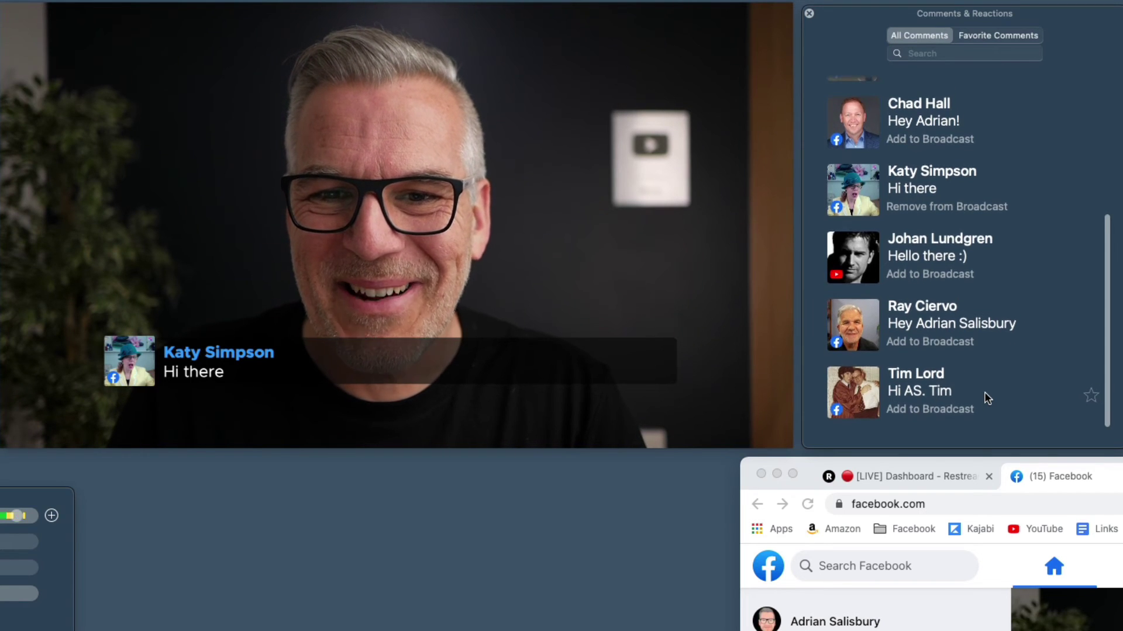
End the live broadcast with Finish.
{"action": "scroll", "coordinate": [987, 398], "scroll_direction": "up", "scroll_amount": 5}
{"action": "scroll", "coordinate": [984, 396], "scroll_direction": "down", "scroll_amount": 5}
{"action": "mouse_move", "coordinate": [436, 268]}
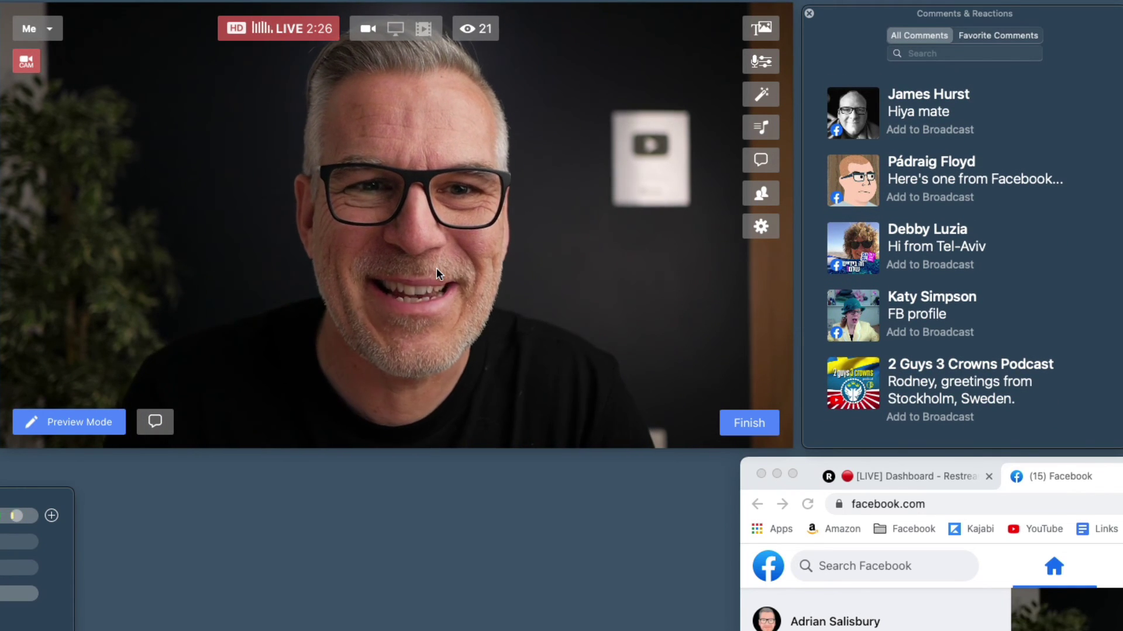
{"action": "left_click", "coordinate": [733, 427]}
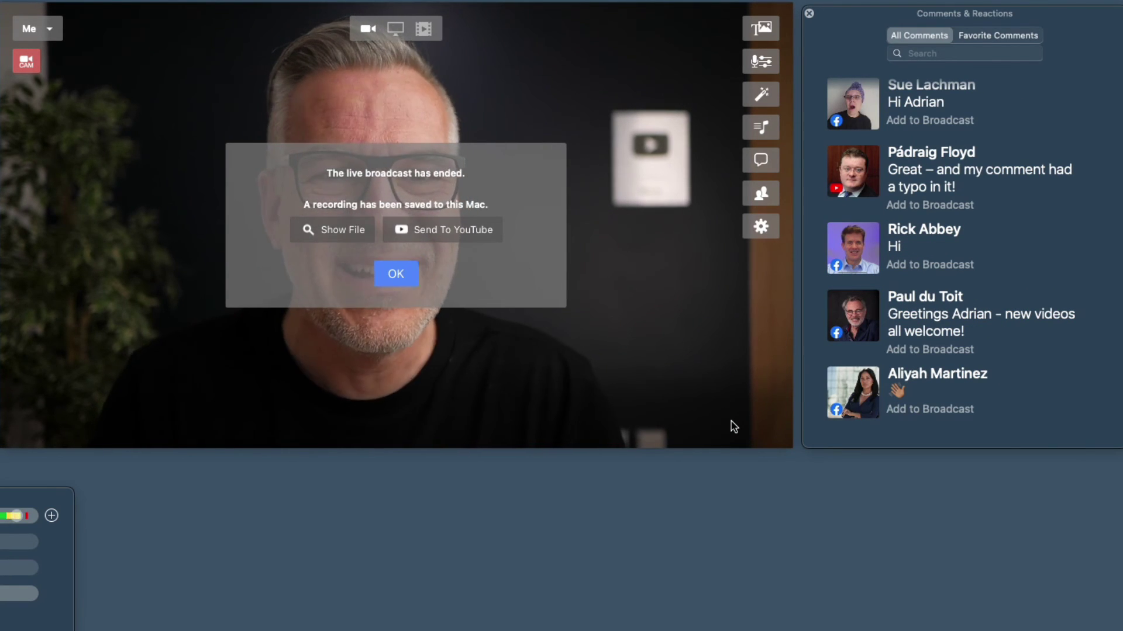
Scroll through the post-broadcast comments list and drag the Chrome window up into view.
{"action": "scroll", "coordinate": [992, 276], "scroll_direction": "down", "scroll_amount": 5}
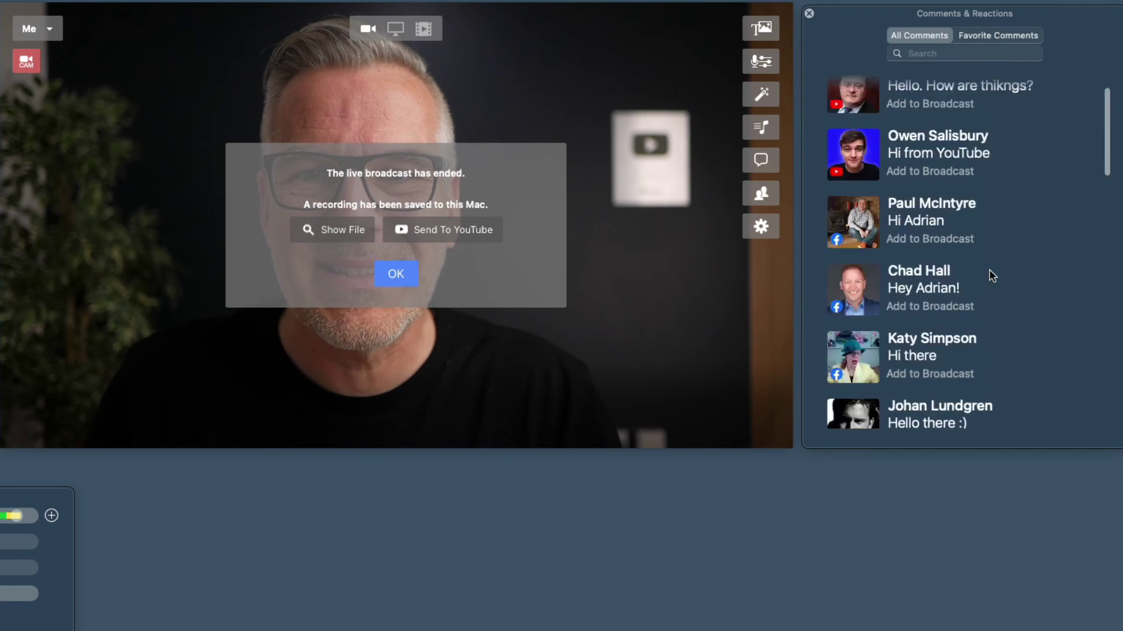
{"action": "scroll", "coordinate": [992, 276], "scroll_direction": "up", "scroll_amount": 2}
{"action": "scroll", "coordinate": [993, 275], "scroll_direction": "down", "scroll_amount": 15}
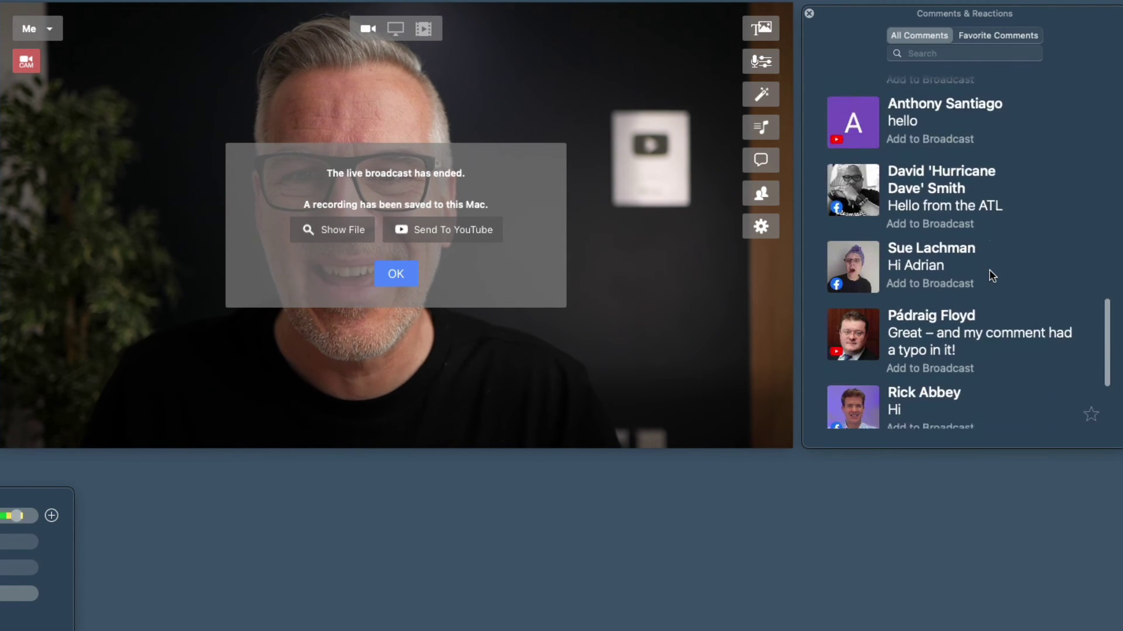
{"action": "scroll", "coordinate": [991, 276], "scroll_direction": "down", "scroll_amount": 5}
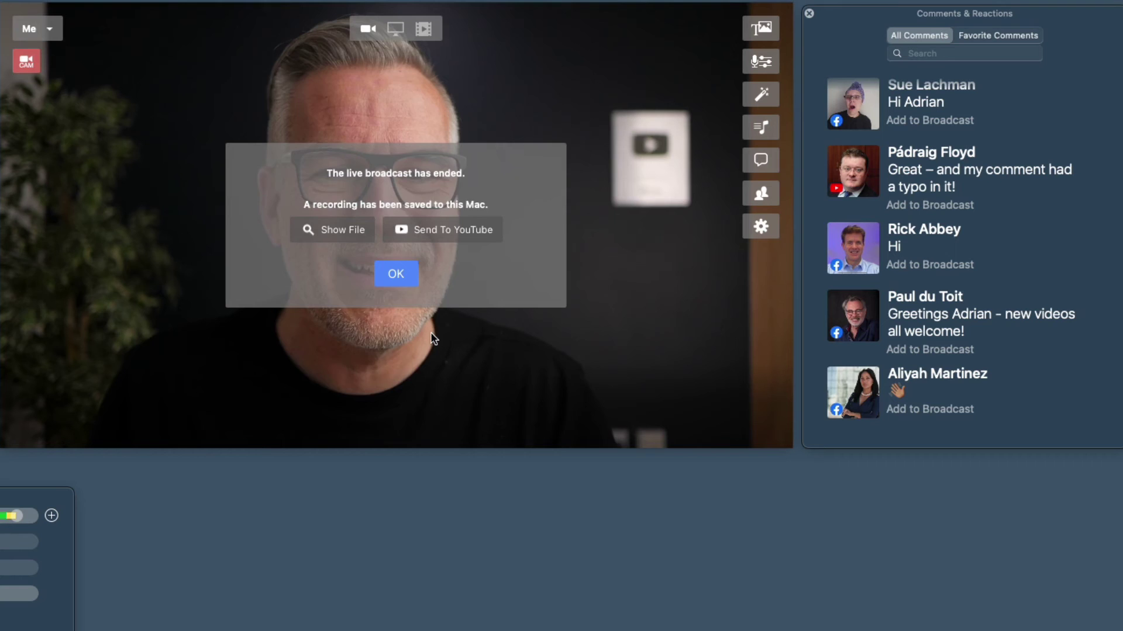
{"action": "left_click_drag", "start_coordinate": [1067, 625], "coordinate": [1067, 477]}
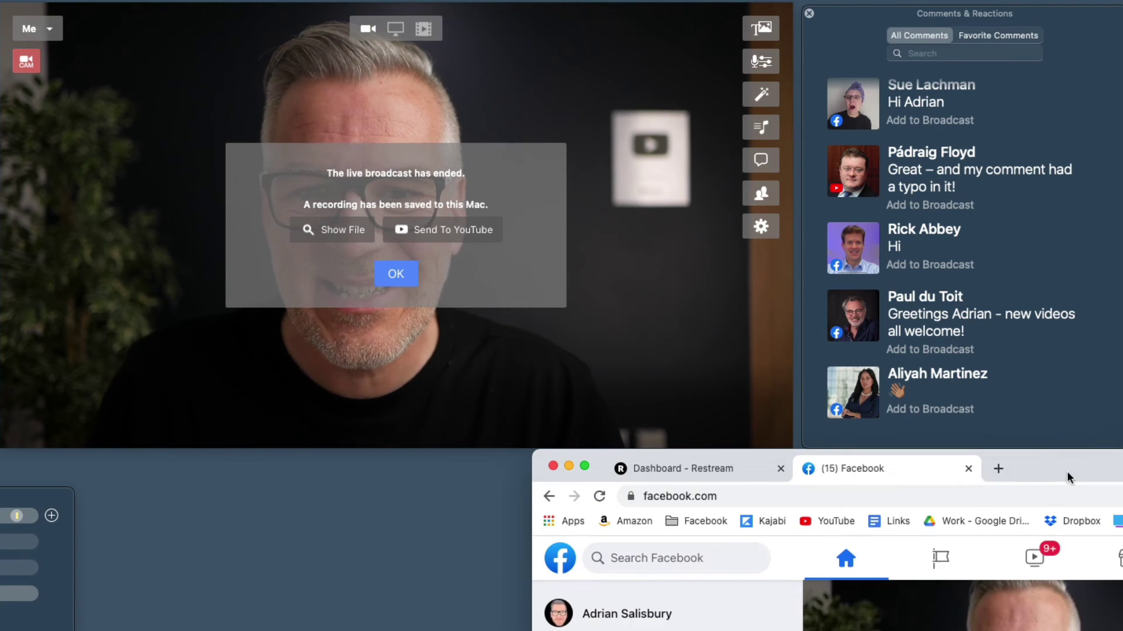
Dismiss the broadcast-ended notice and switch to Restream's events page.
{"action": "left_click", "coordinate": [396, 273]}
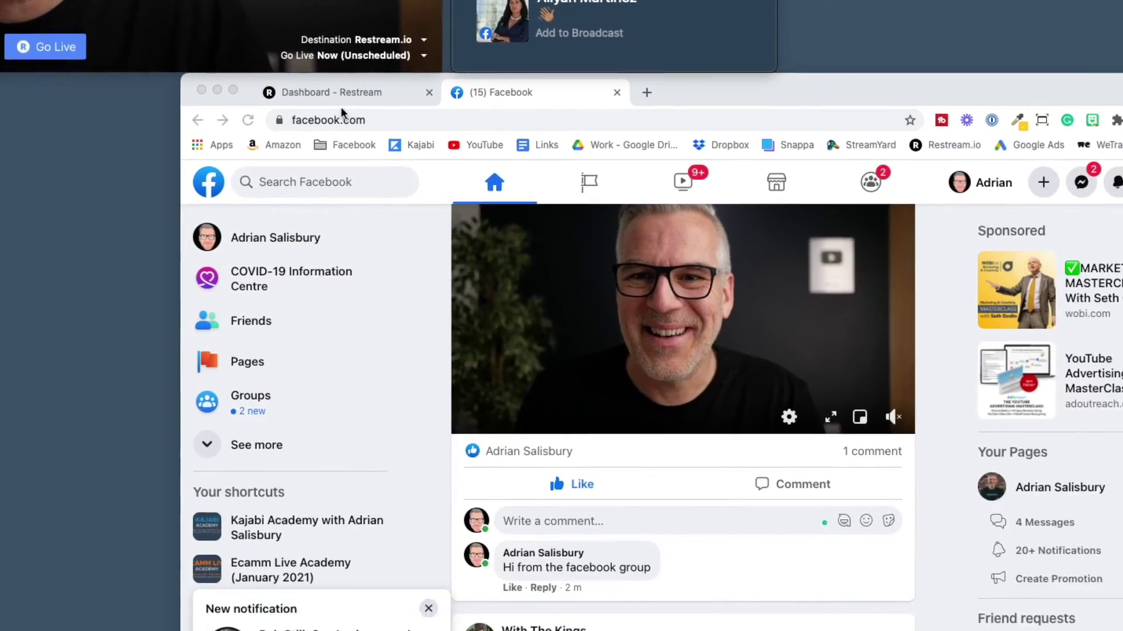
{"action": "left_click", "coordinate": [340, 99]}
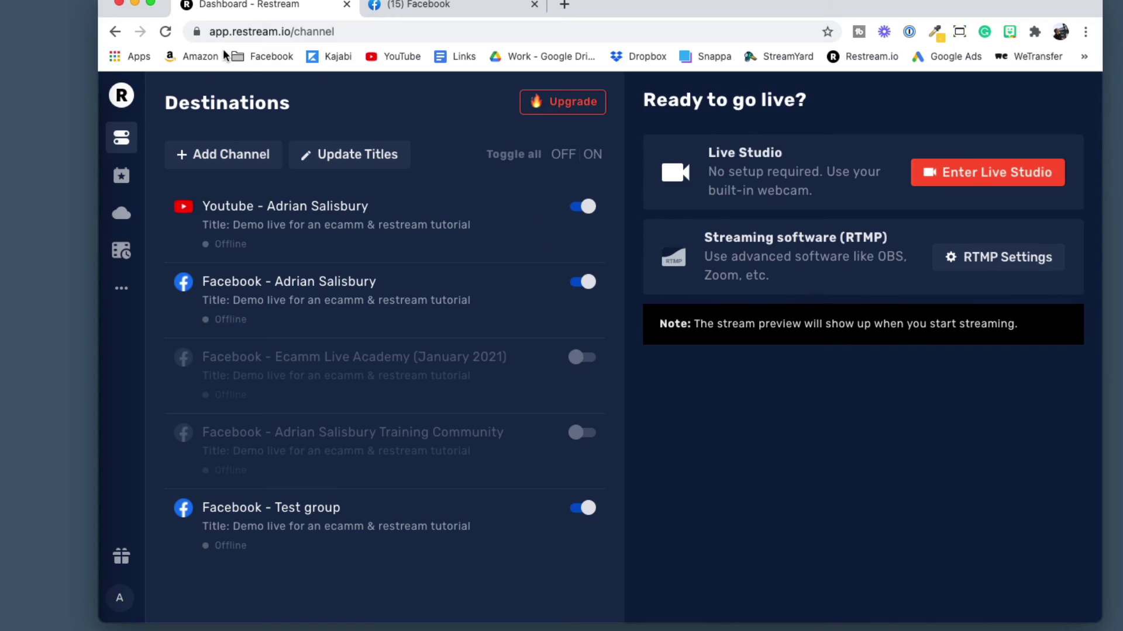
{"action": "left_click", "coordinate": [121, 176]}
Open Restream Analytics for the last session and review its per-channel viewer table.
{"action": "mouse_move", "coordinate": [283, 567]}
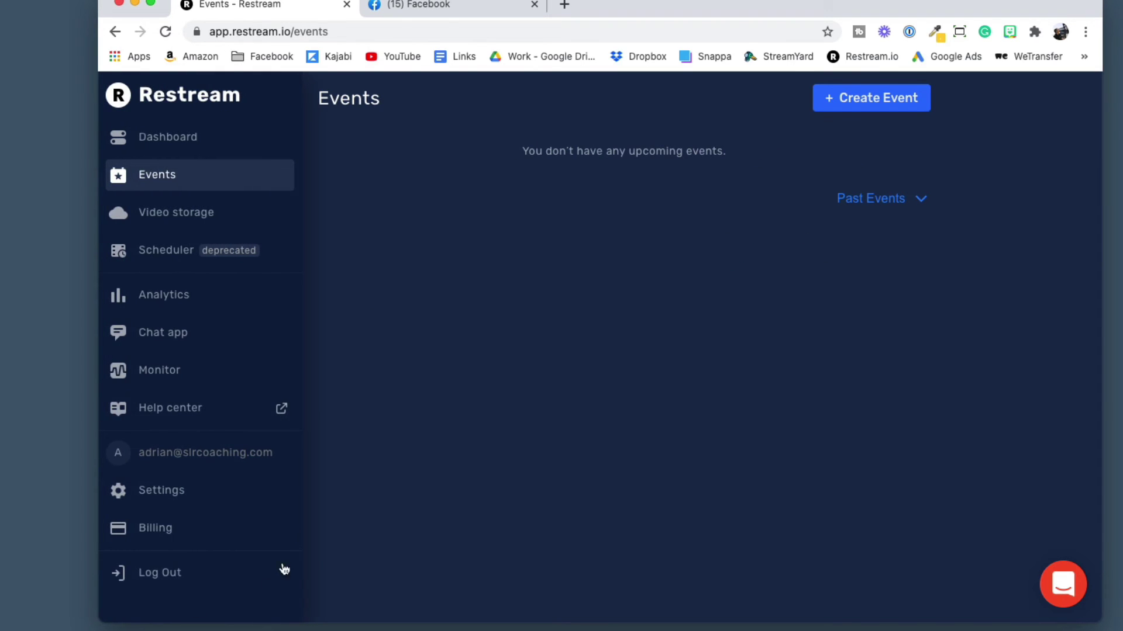
{"action": "left_click", "coordinate": [158, 293]}
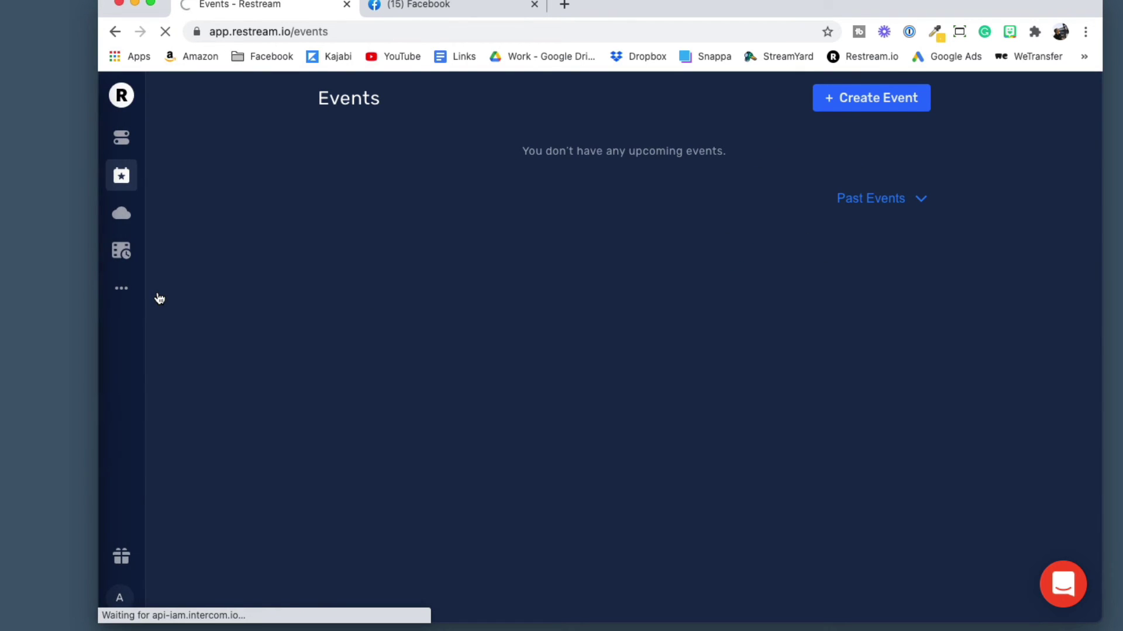
{"action": "left_click", "coordinate": [182, 202]}
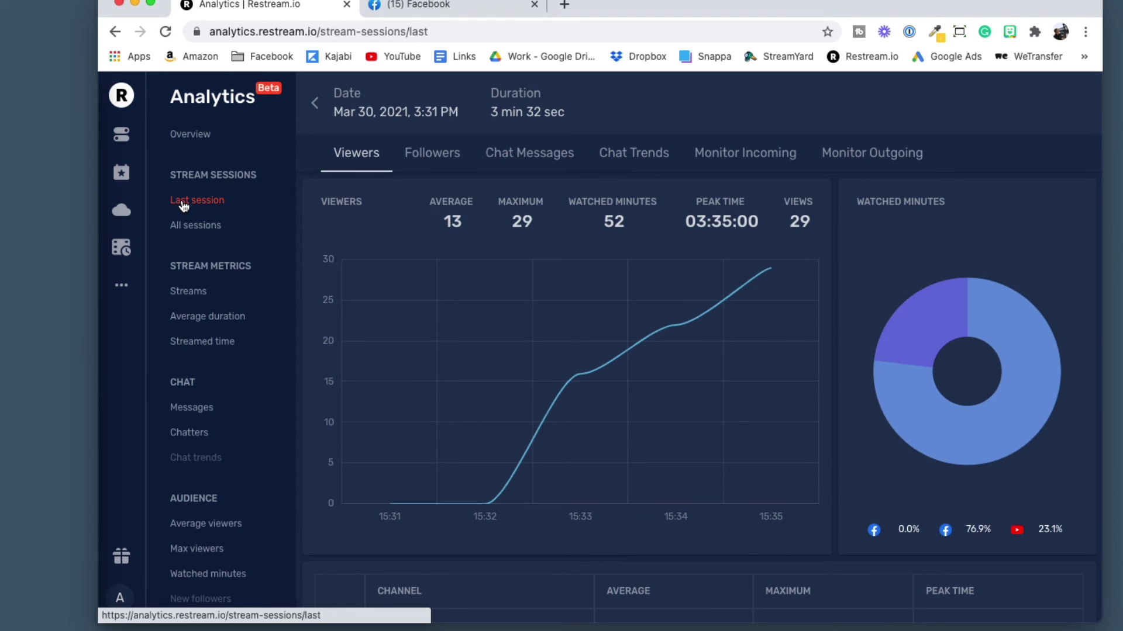
{"action": "scroll", "coordinate": [671, 494], "scroll_direction": "down", "scroll_amount": 3}
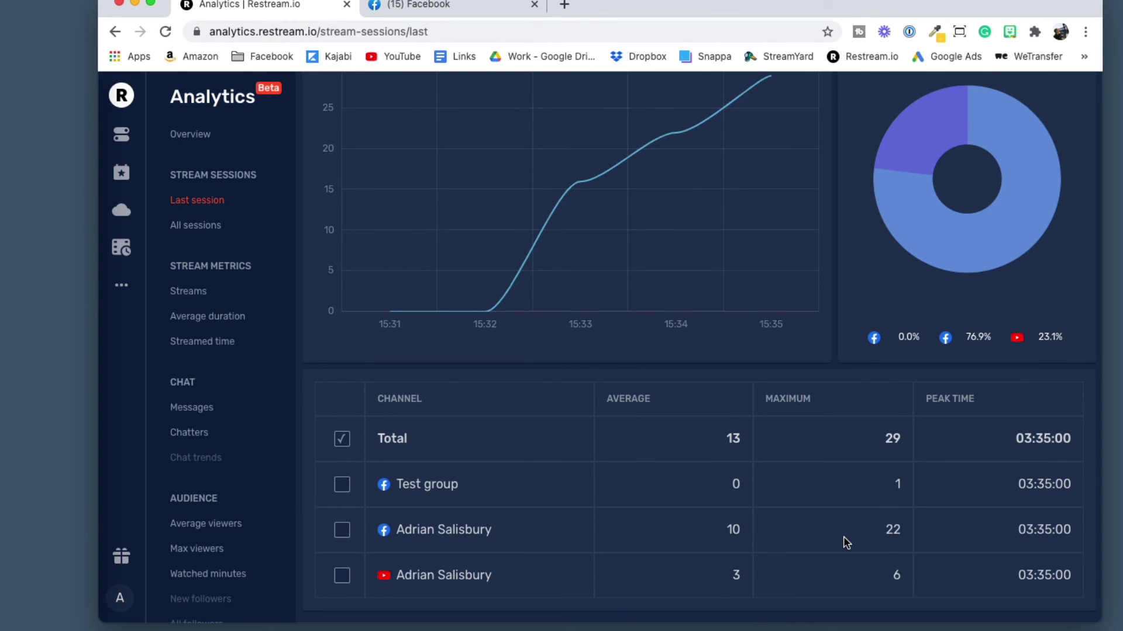
{"action": "scroll", "coordinate": [845, 543], "scroll_direction": "up", "scroll_amount": 5}
Check the last session's follower, chat message and chat trend statistics.
{"action": "mouse_move", "coordinate": [1035, 500]}
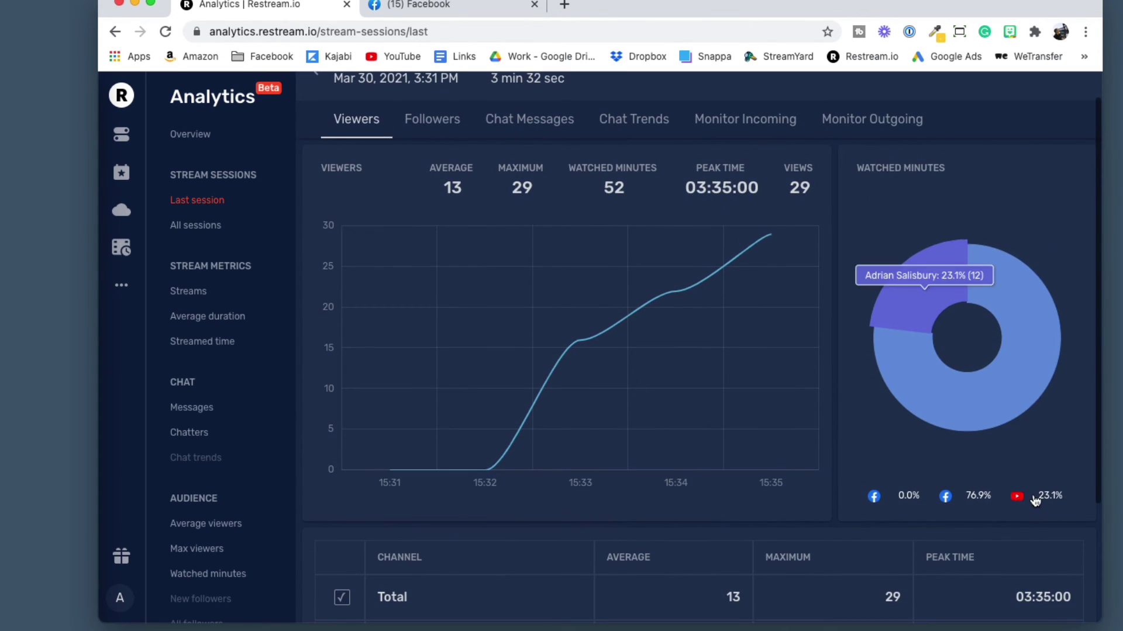
{"action": "left_click", "coordinate": [448, 120]}
{"action": "left_click", "coordinate": [514, 123]}
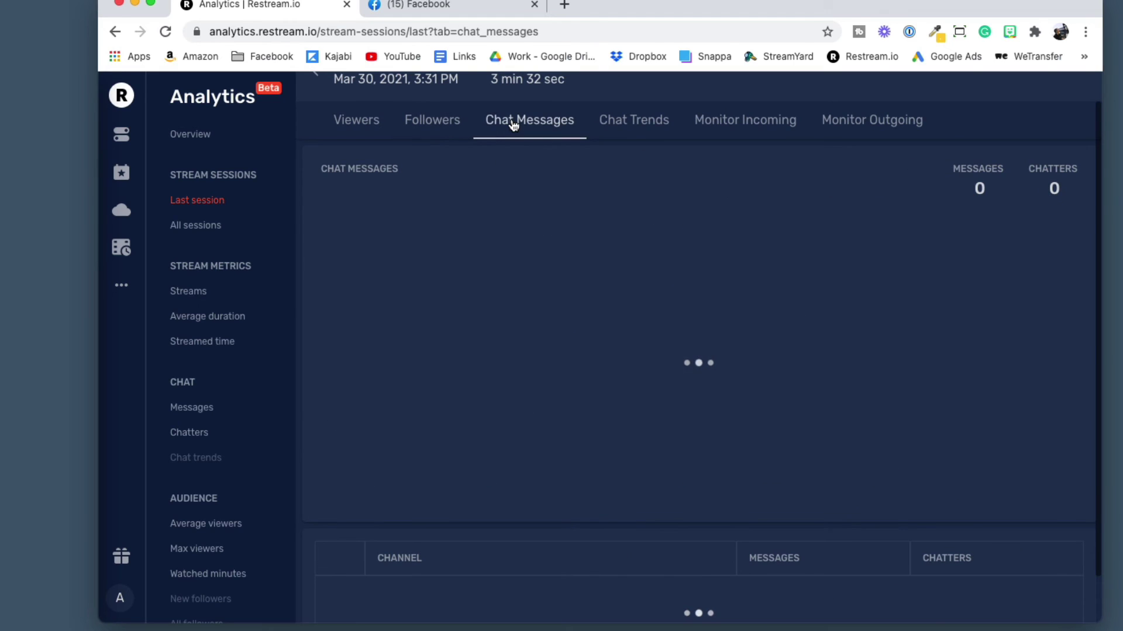
{"action": "left_click", "coordinate": [617, 123]}
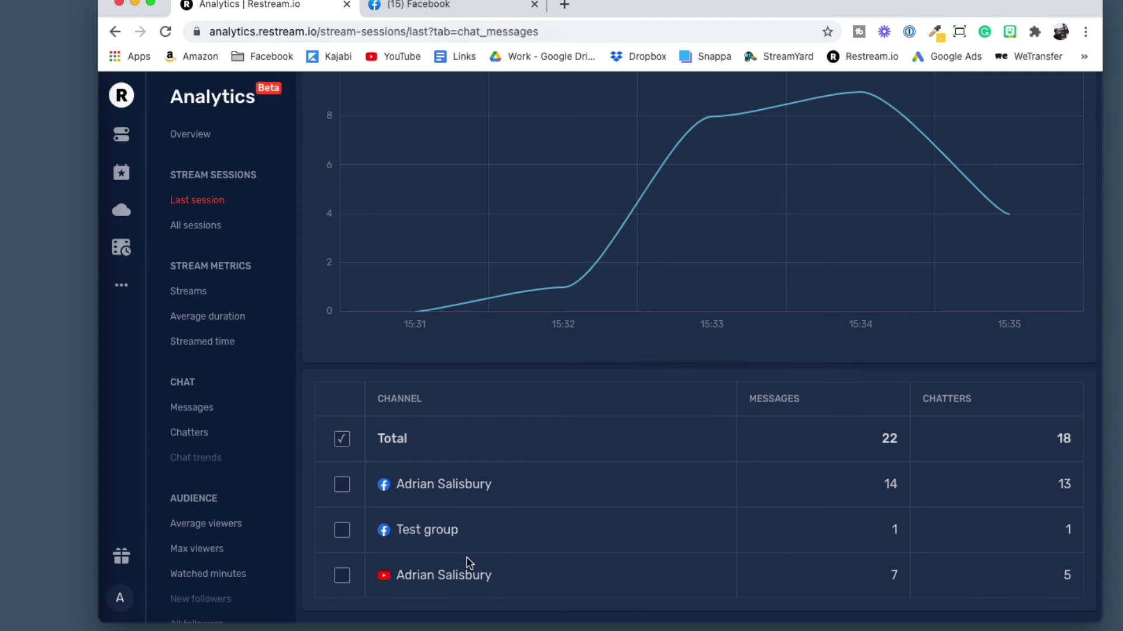
Return to the Viewers tab and check YouTube's 23.1% (12 minutes) share of watched minutes.
{"action": "scroll", "coordinate": [650, 439], "scroll_direction": "up", "scroll_amount": 3}
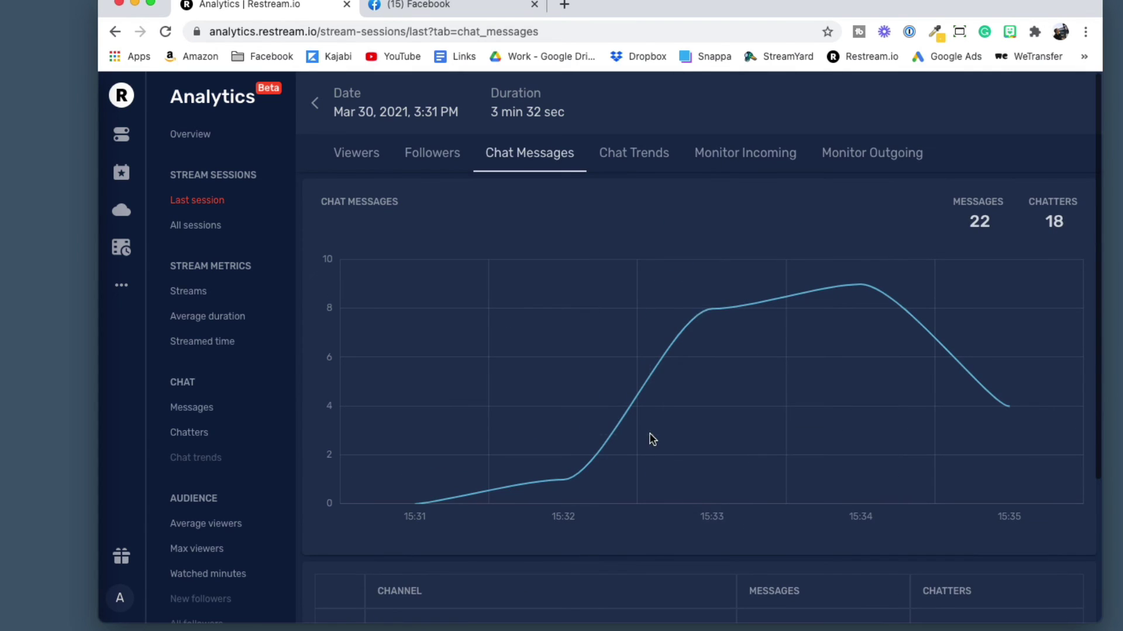
{"action": "left_click", "coordinate": [366, 159]}
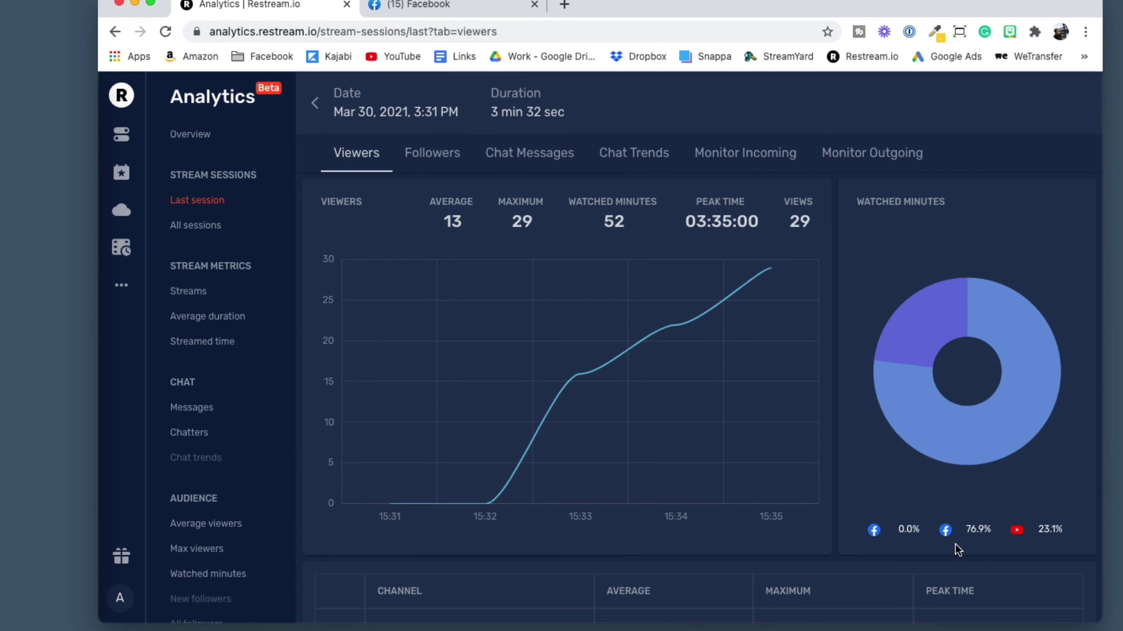
{"action": "mouse_move", "coordinate": [971, 535]}
{"action": "mouse_move", "coordinate": [1034, 534]}
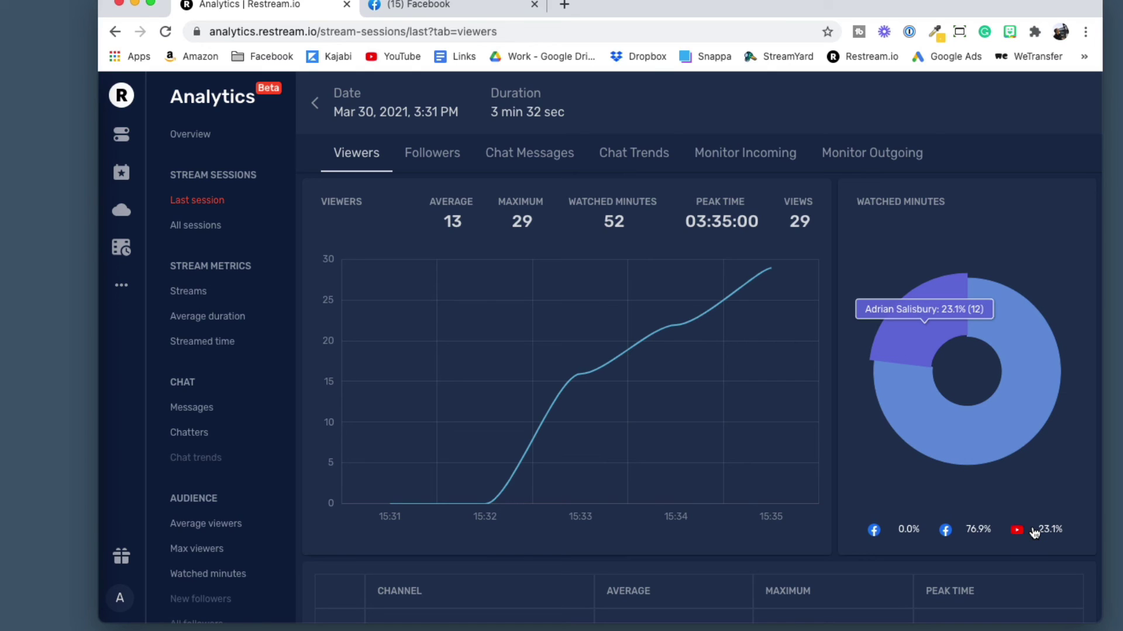